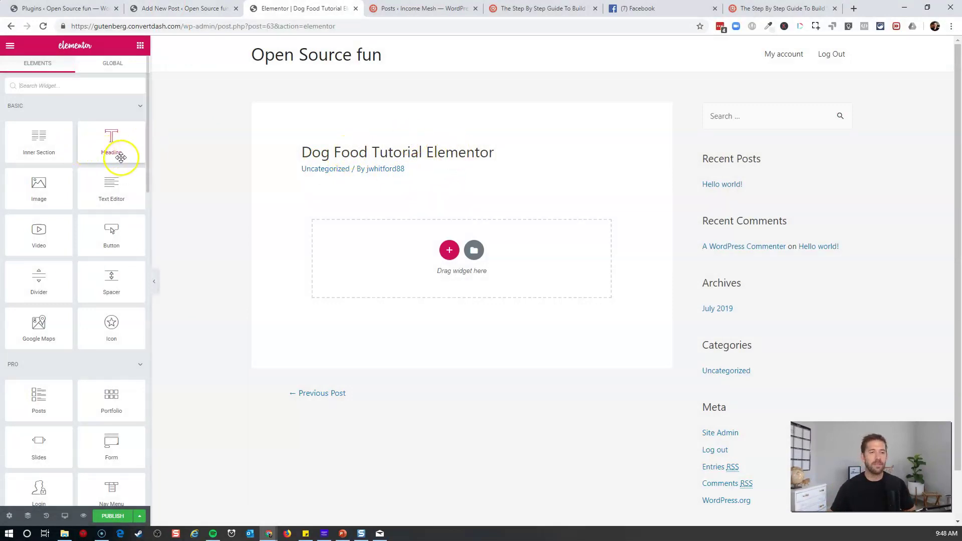
- Add a Heading widget to the Elementor page and retype it as 'Header'
left_click_drag(114, 148, 492, 242)
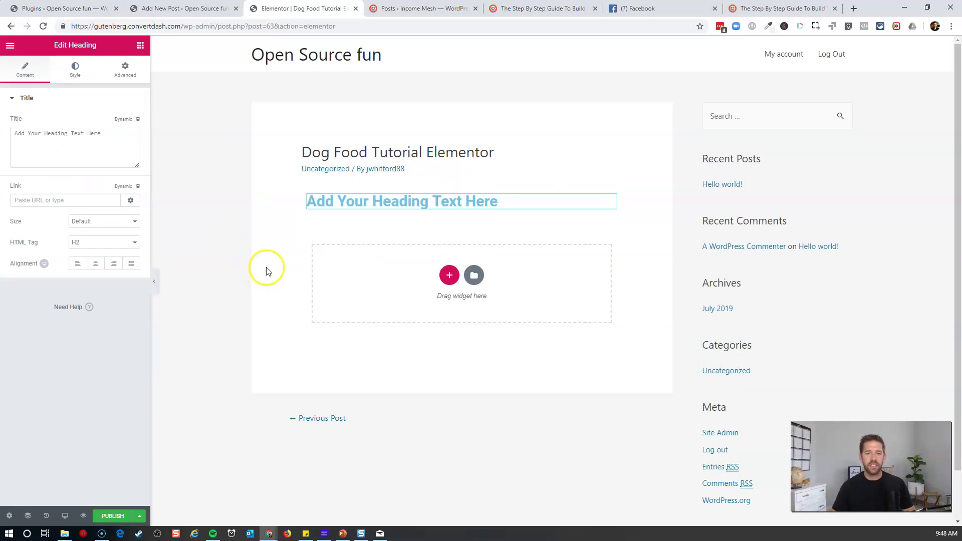
triple_click(426, 199)
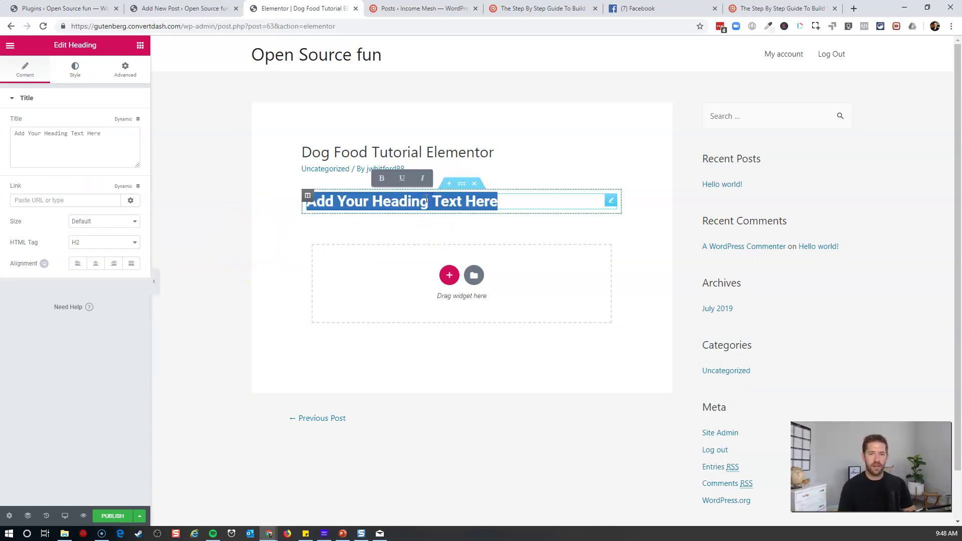
type("Header")
left_click(203, 253)
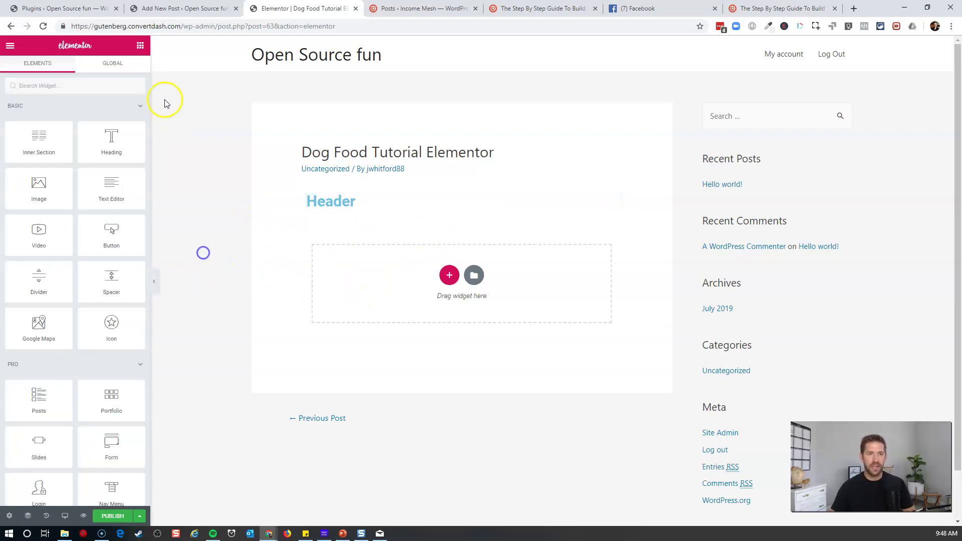
- Add a Text Editor widget below with 'Text', 'Another paragraph' and 'Isn't this great', plus a blank line before the last
left_click_drag(108, 188, 442, 293)
triple_click(394, 238)
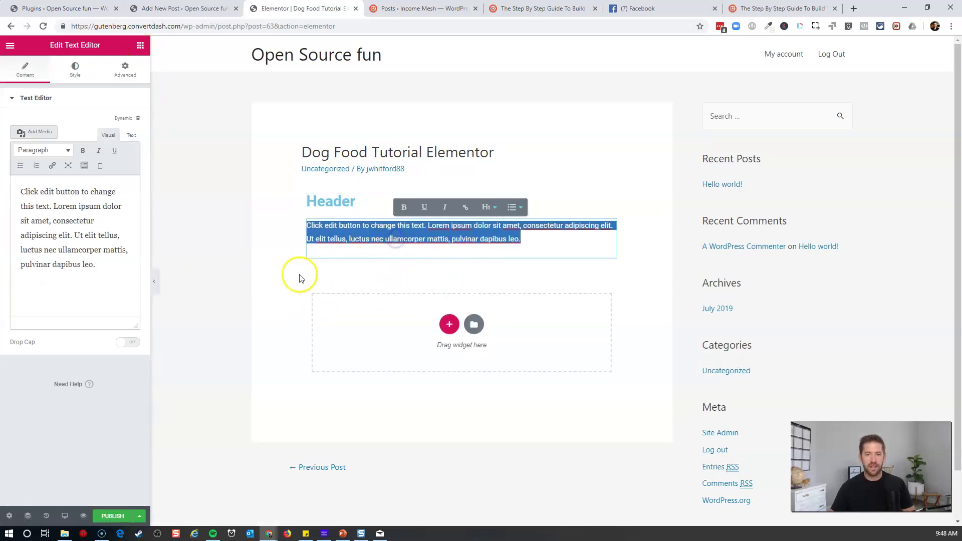
type("Text Another paragraph Isn't this great.")
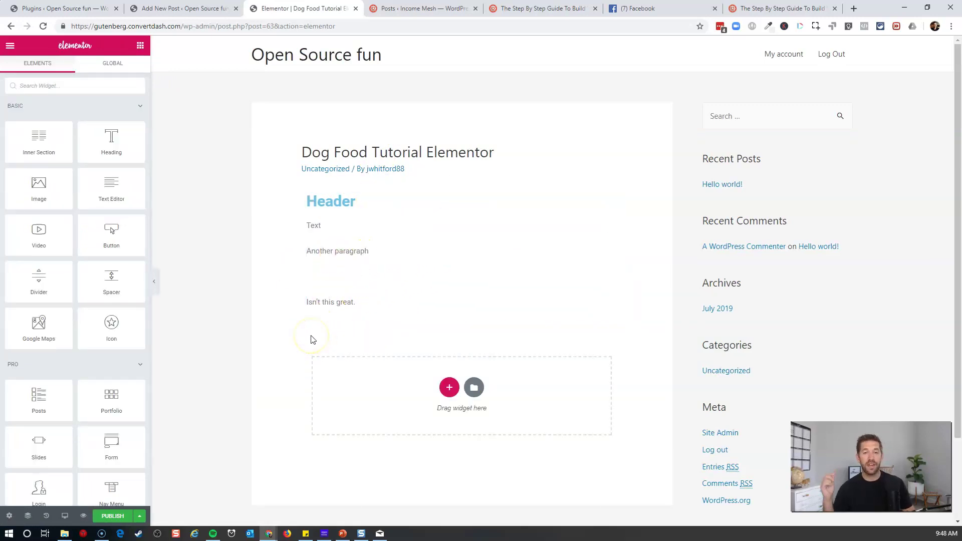
left_click(422, 268)
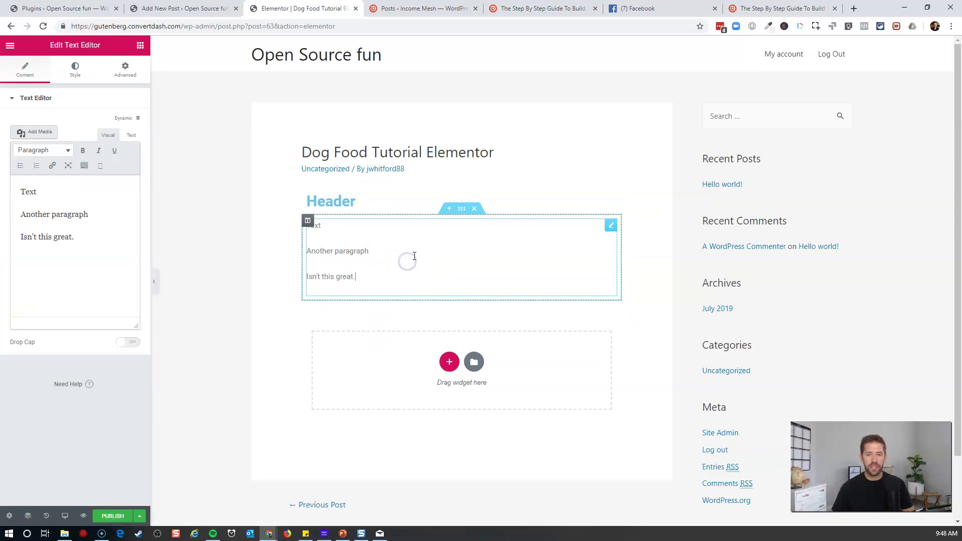
key("Return")
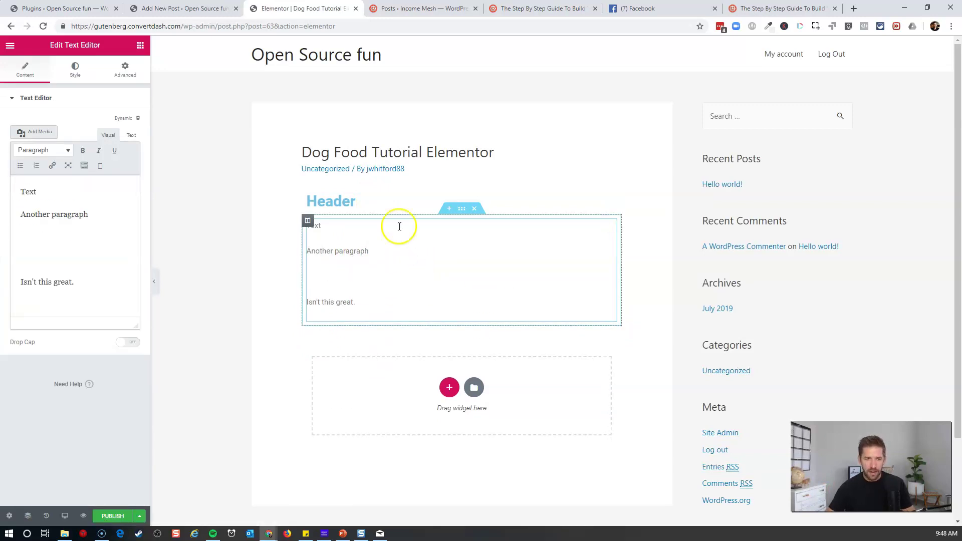
- Insert the author-2.png portrait from the media library into the text block
left_click(46, 135)
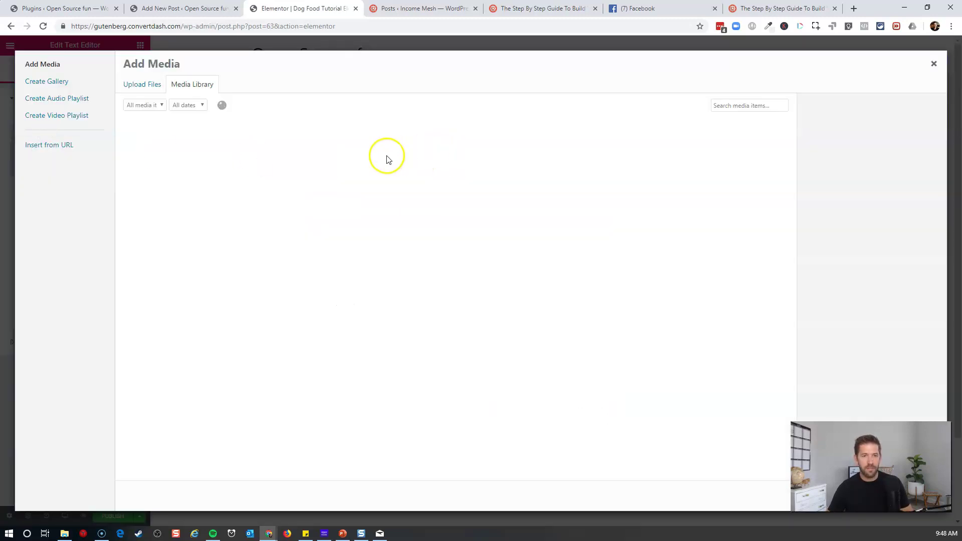
left_click(393, 169)
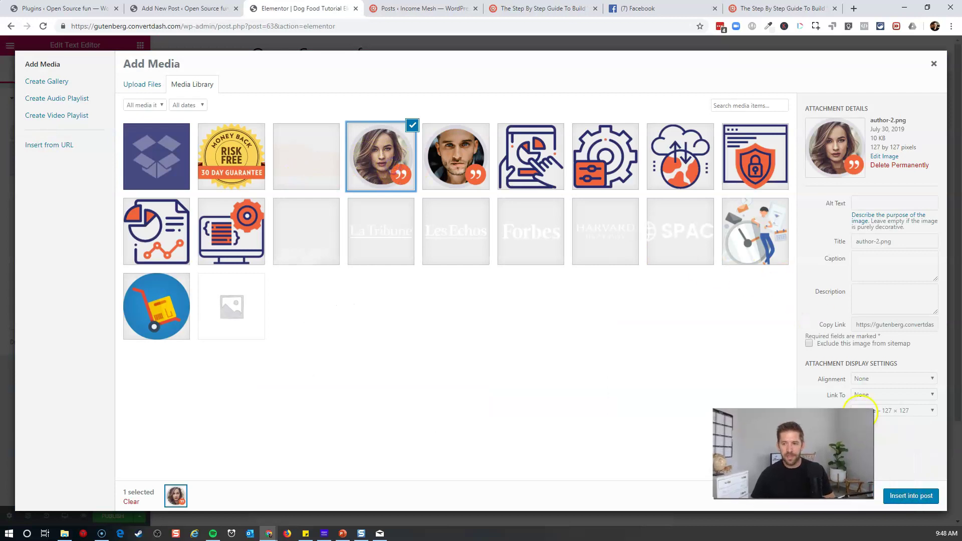
left_click(923, 492)
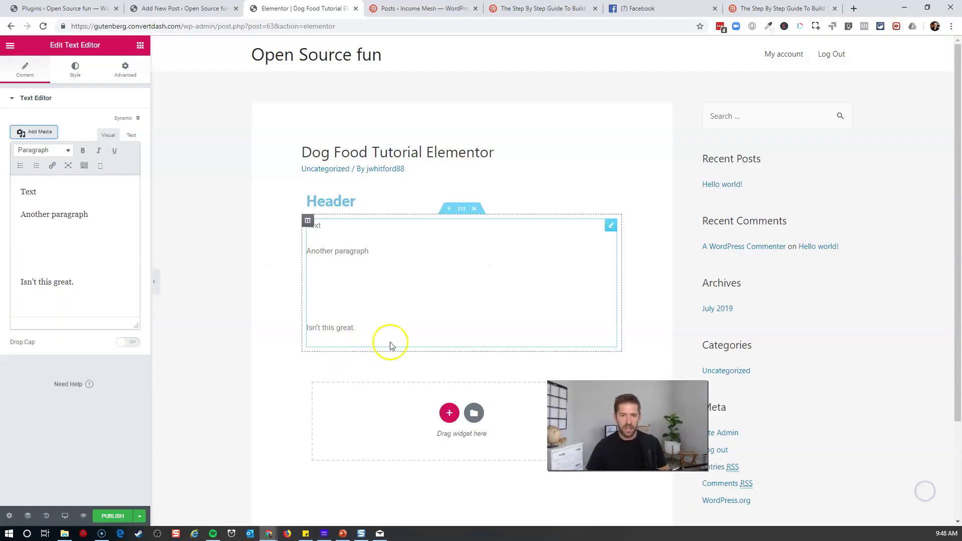
left_click(279, 316)
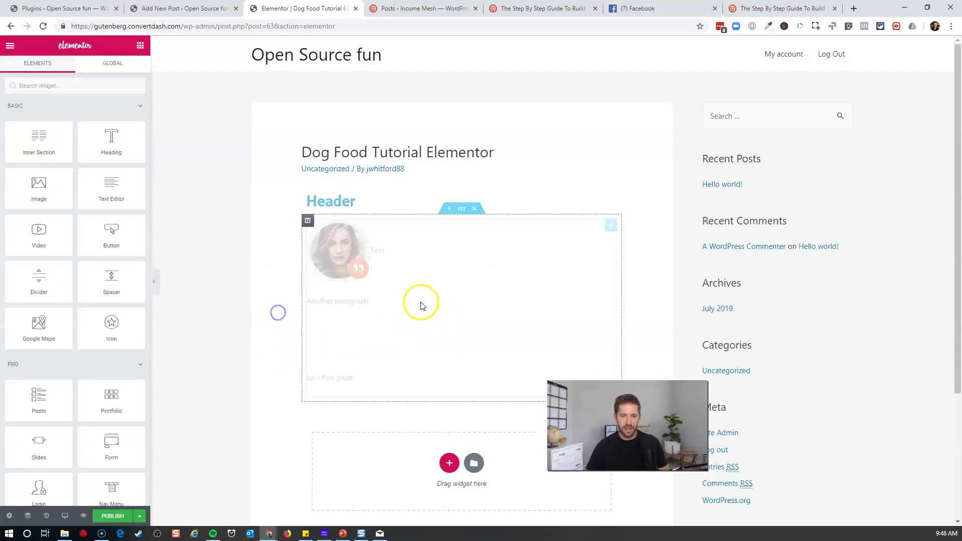
- Centre the portrait above the paragraphs in the text block
left_click(346, 266)
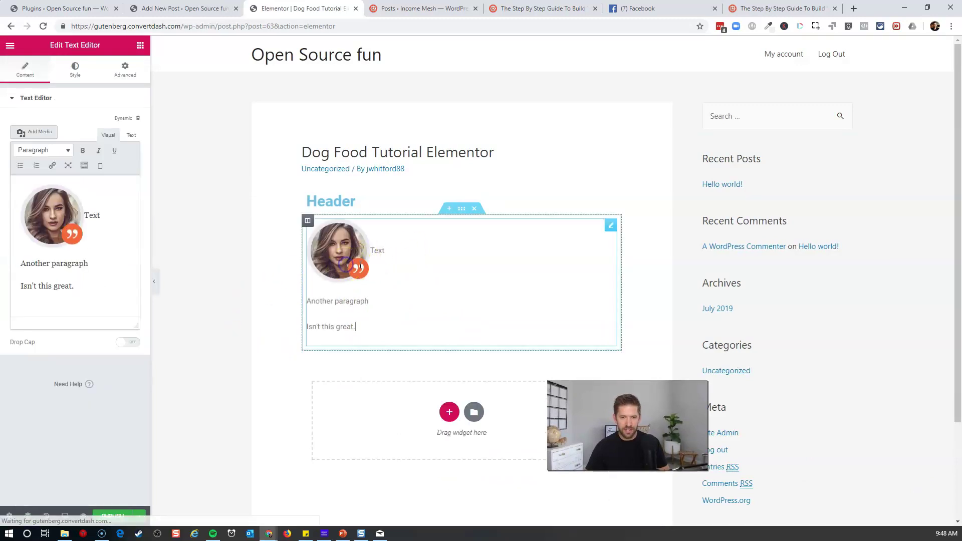
left_click(48, 219)
left_click(46, 187)
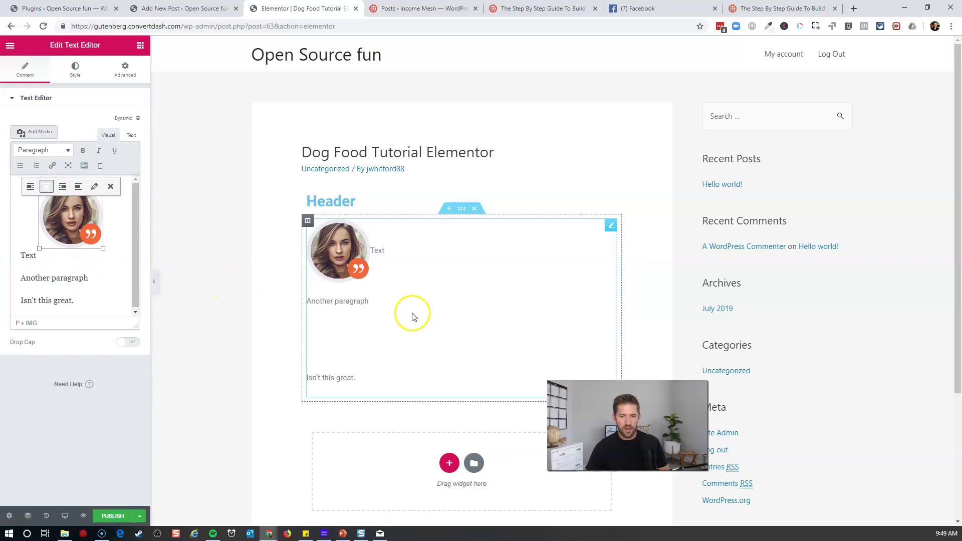
left_click(232, 300)
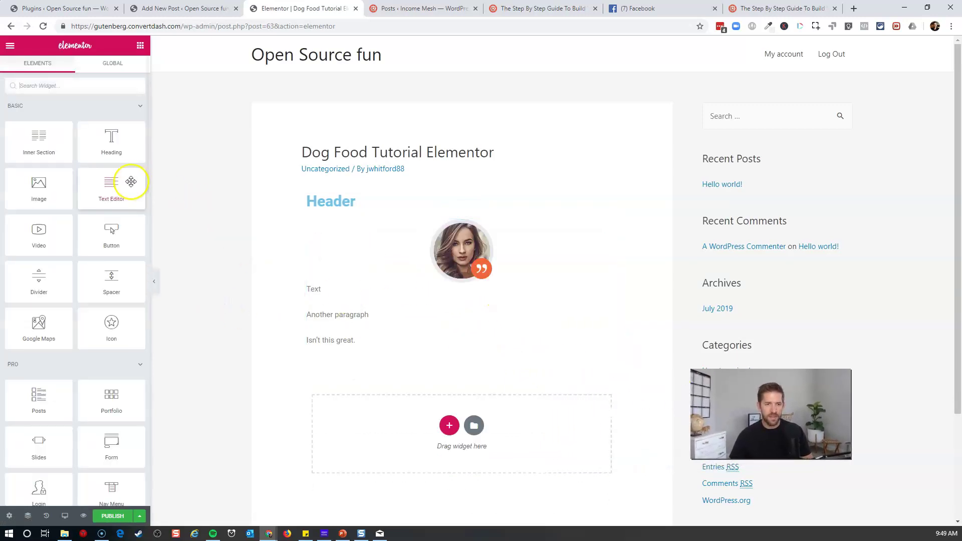
- Place an empty Image widget below the text block on the Elementor page
left_click_drag(30, 195, 407, 317)
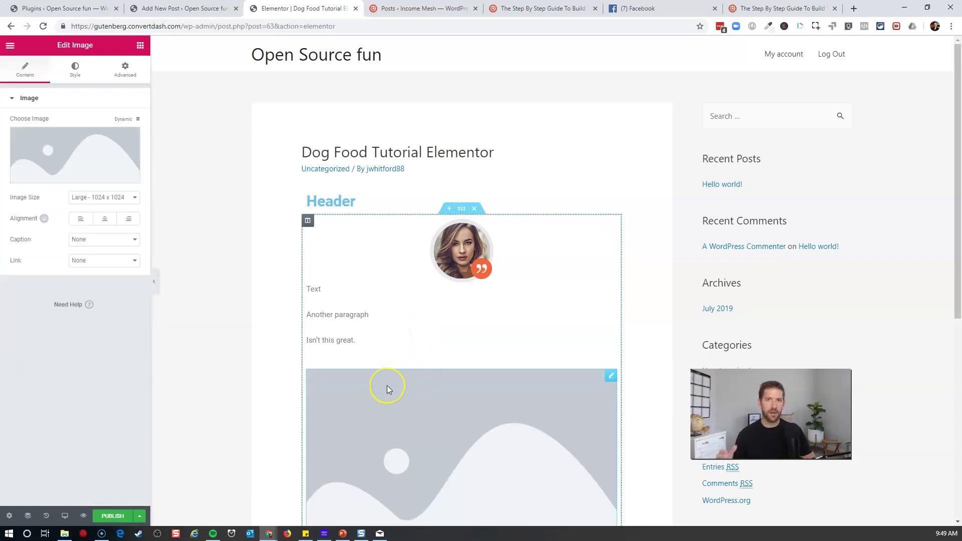
scroll(387, 389, "down", 2)
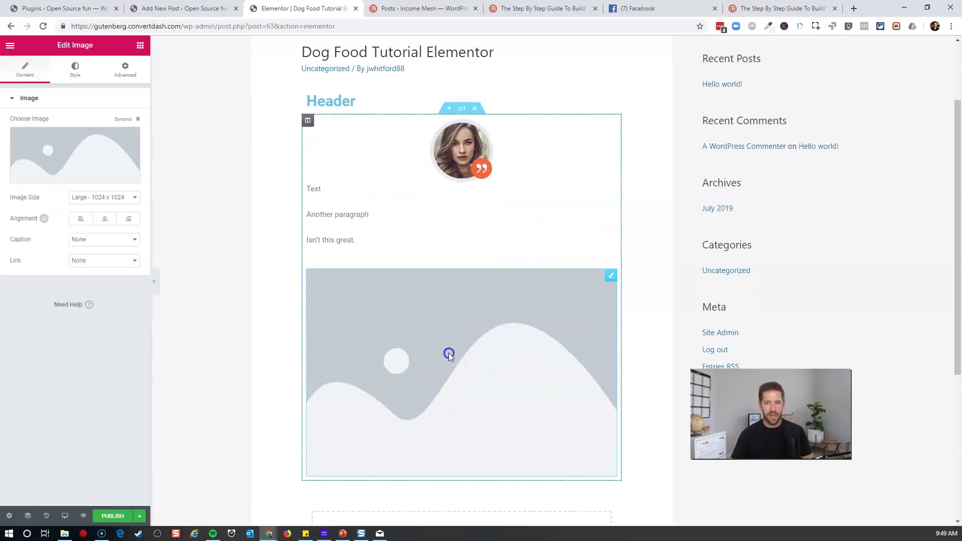
left_click(218, 292)
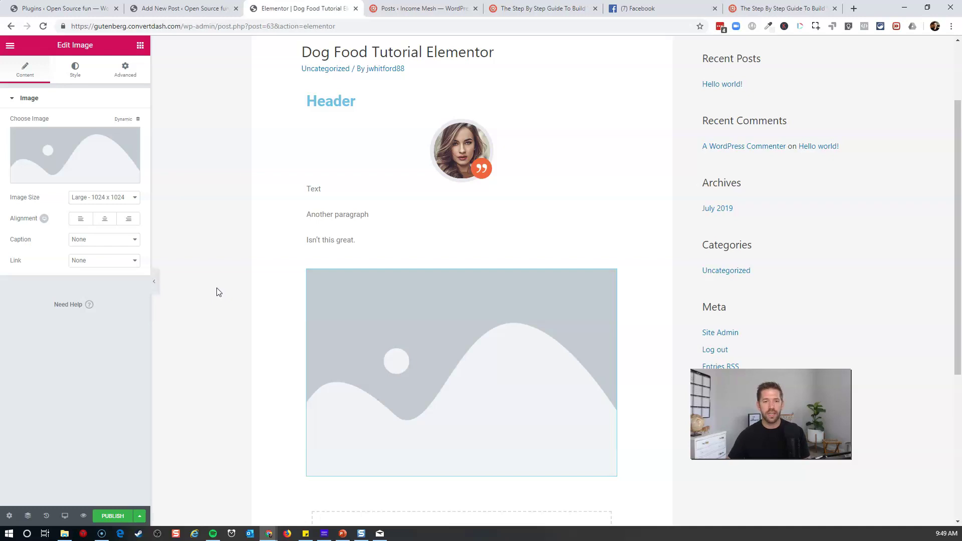
left_click_drag(218, 292, 224, 214)
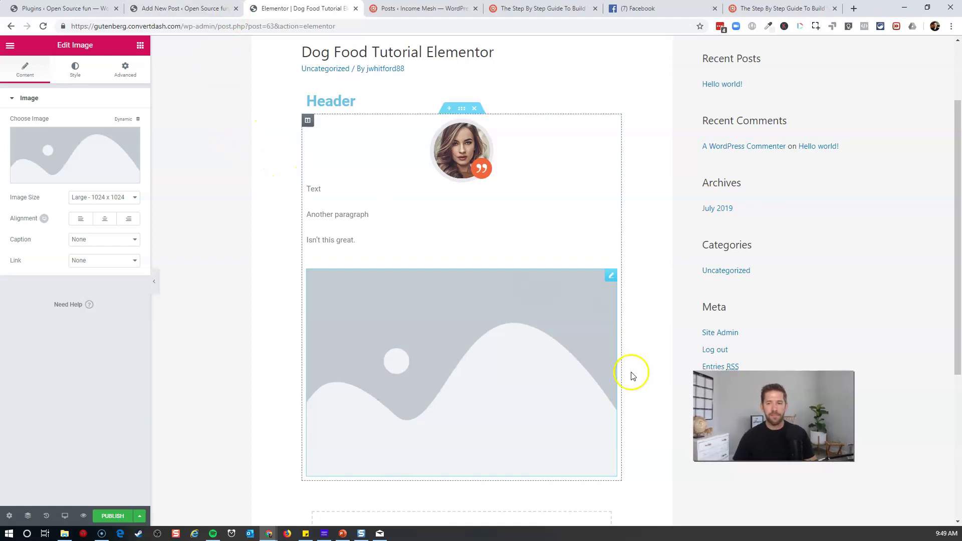
left_click_drag(425, 242, 303, 156)
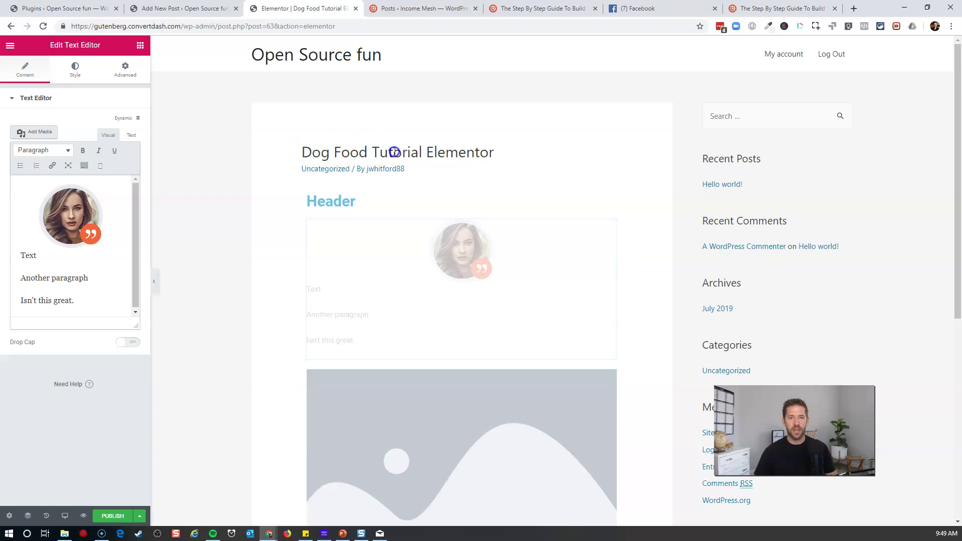
left_click_drag(394, 152, 394, 151)
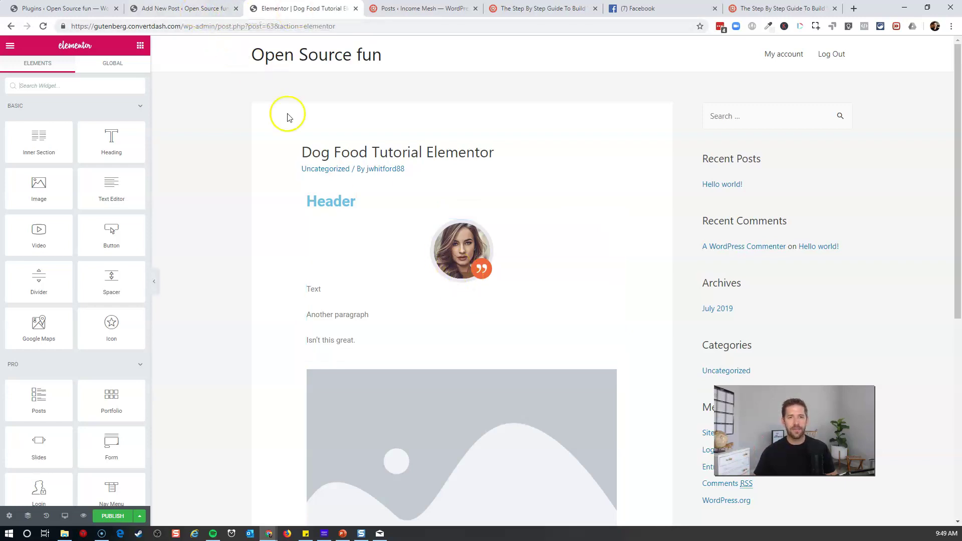
- In the Dog Food Tutorial post, add an H2 heading 'This is why dog food tutorials are important'
left_click(166, 11)
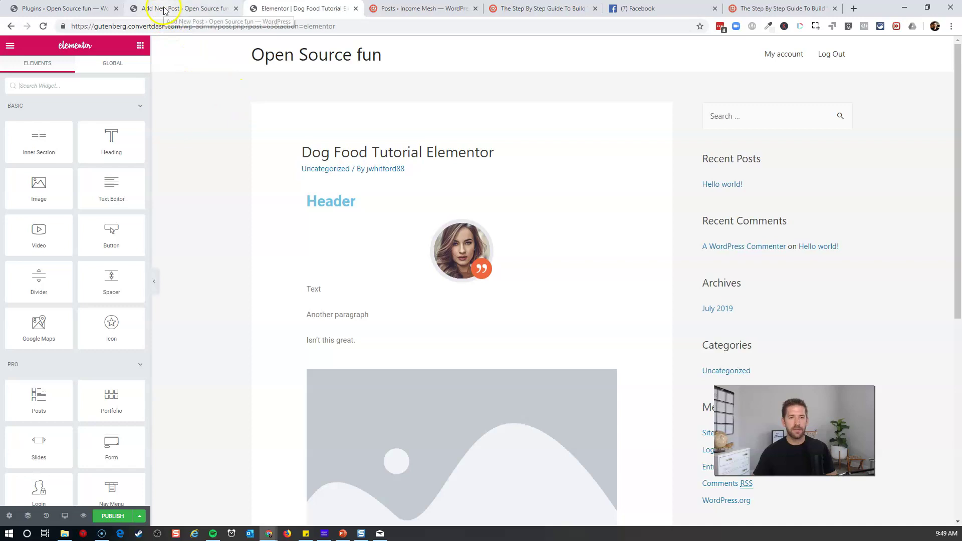
scroll(581, 230, "up", 8)
scroll(583, 232, "up", 4)
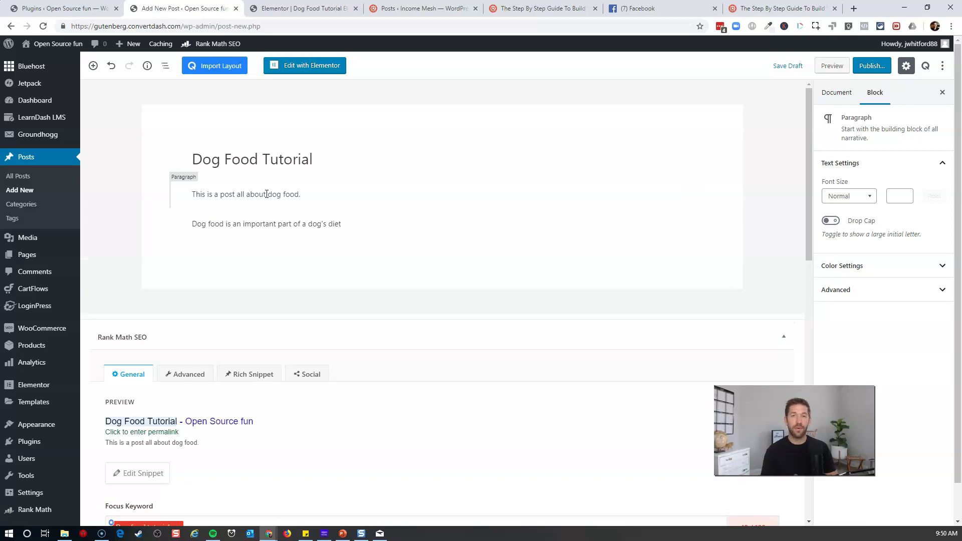
left_click(340, 224)
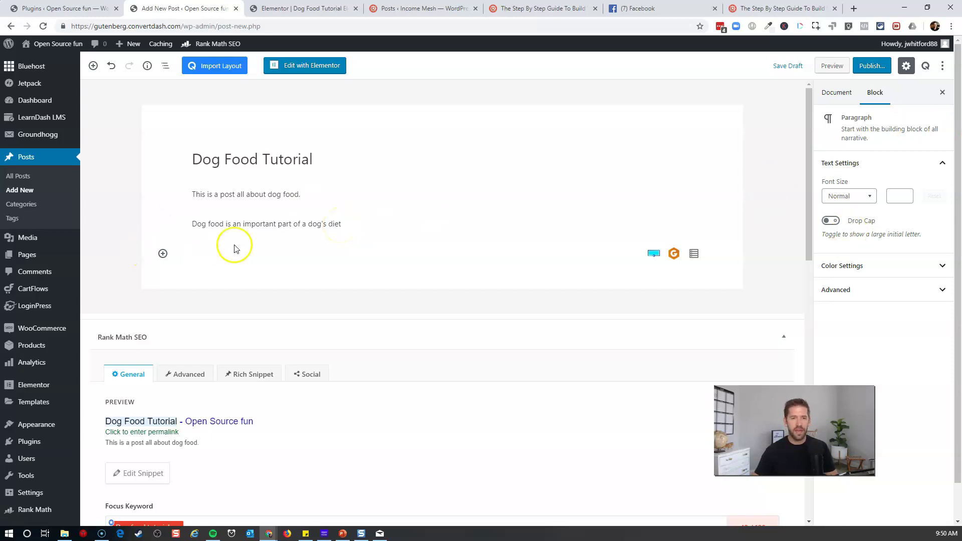
type("/head")
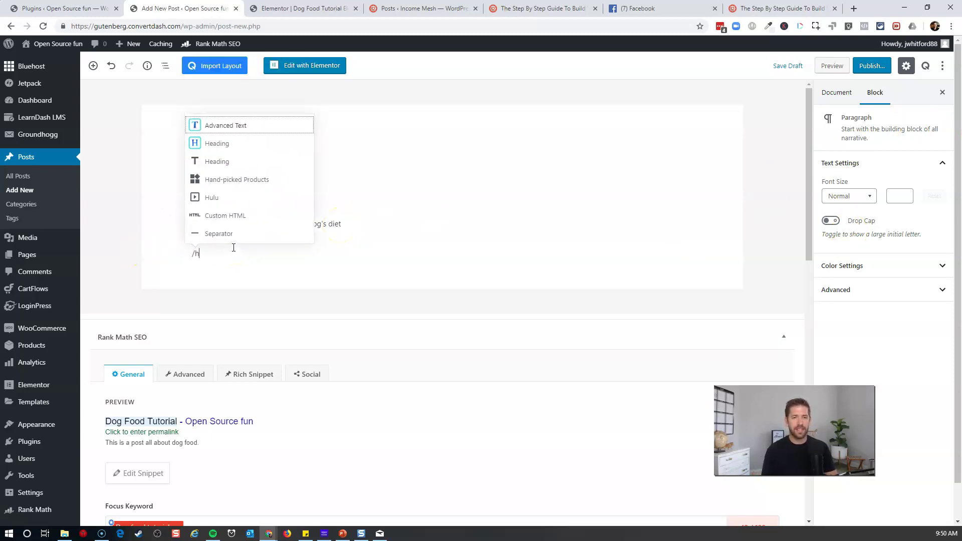
key("Down")
key("Down")
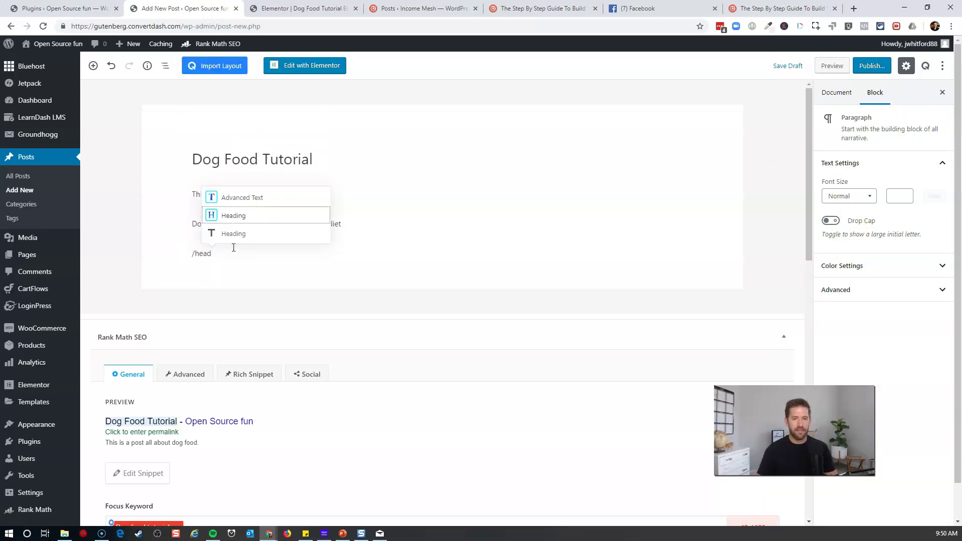
key("Return")
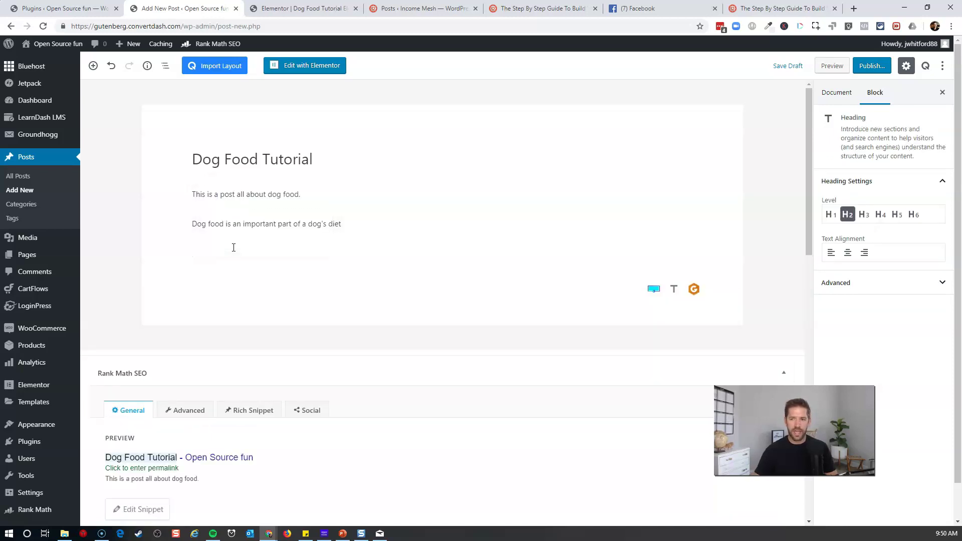
type("This is why dog food tutorials are important")
left_click(428, 257)
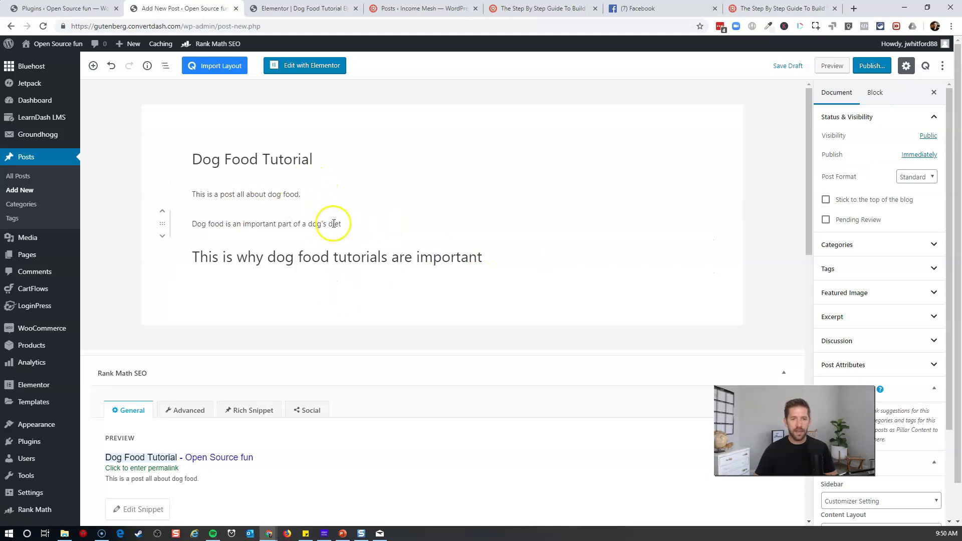
- Add an Image block between the paragraphs holding the Risk Free money-back guarantee badge
left_click(322, 193)
key("shift+alt+z")
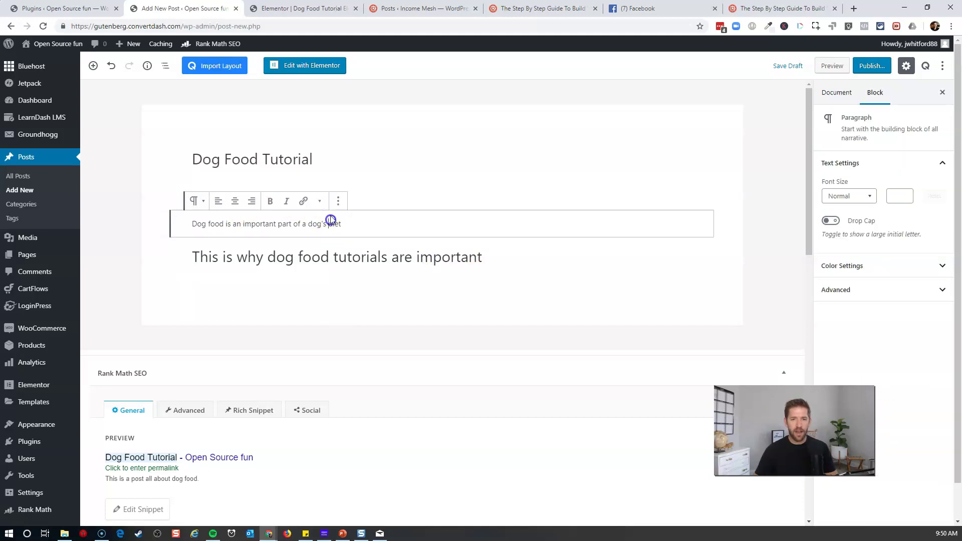
key("ctrl+z")
left_click(442, 207)
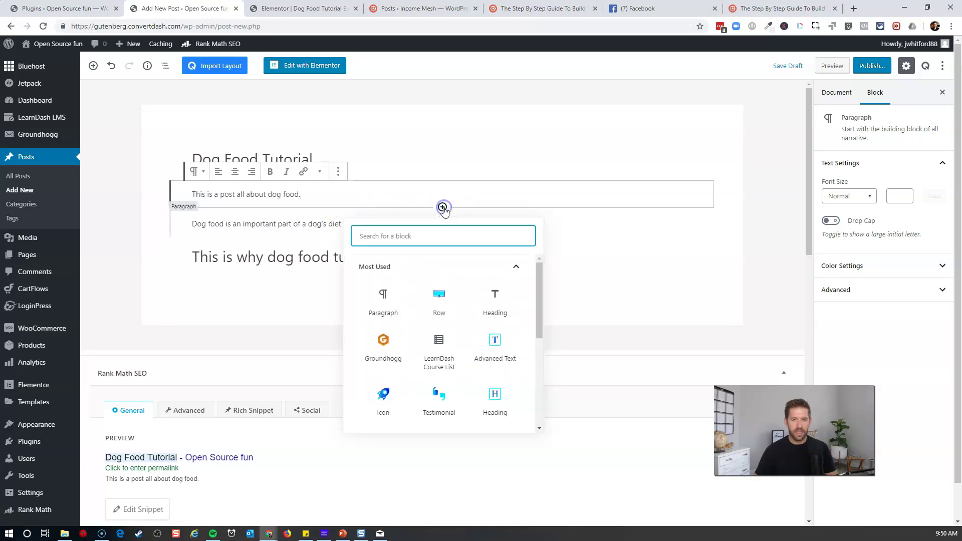
type("image")
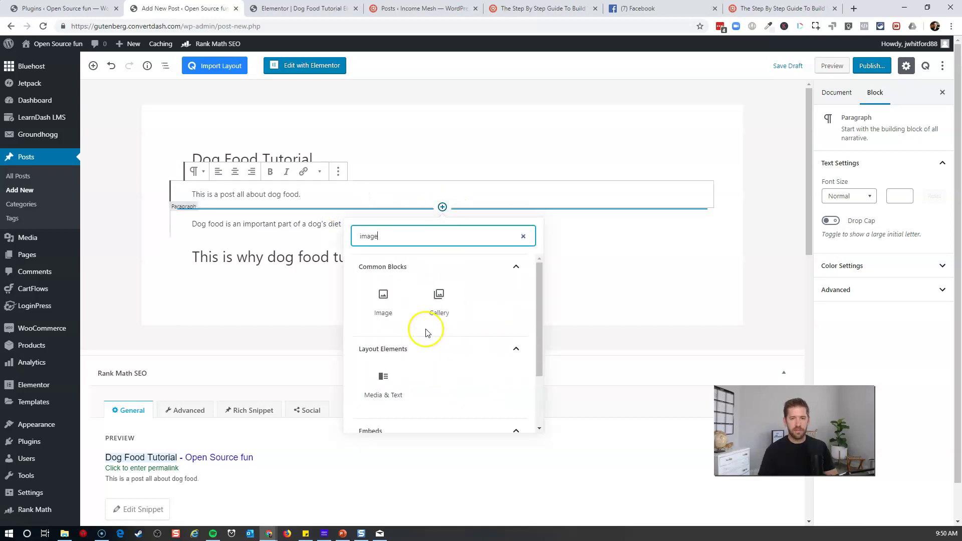
left_click(382, 303)
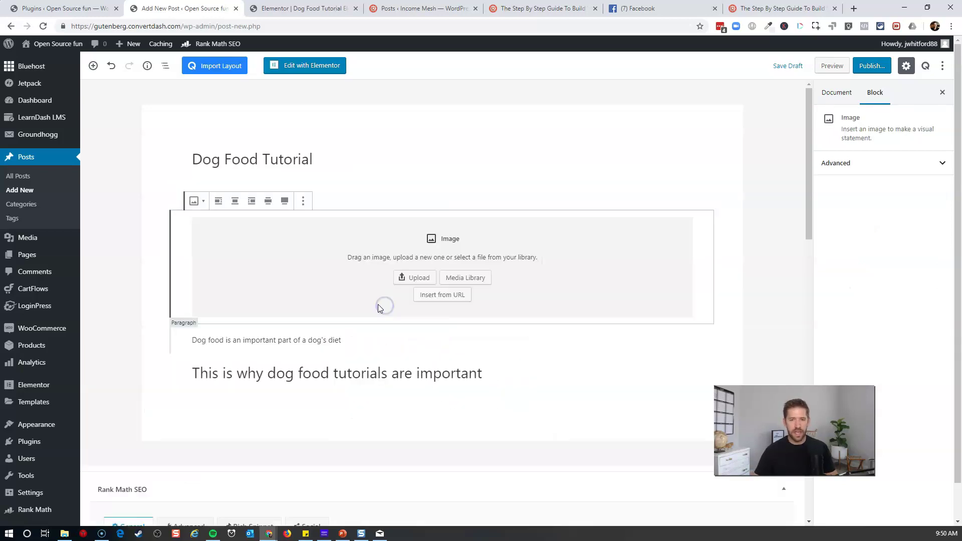
left_click(464, 279)
left_click(148, 172)
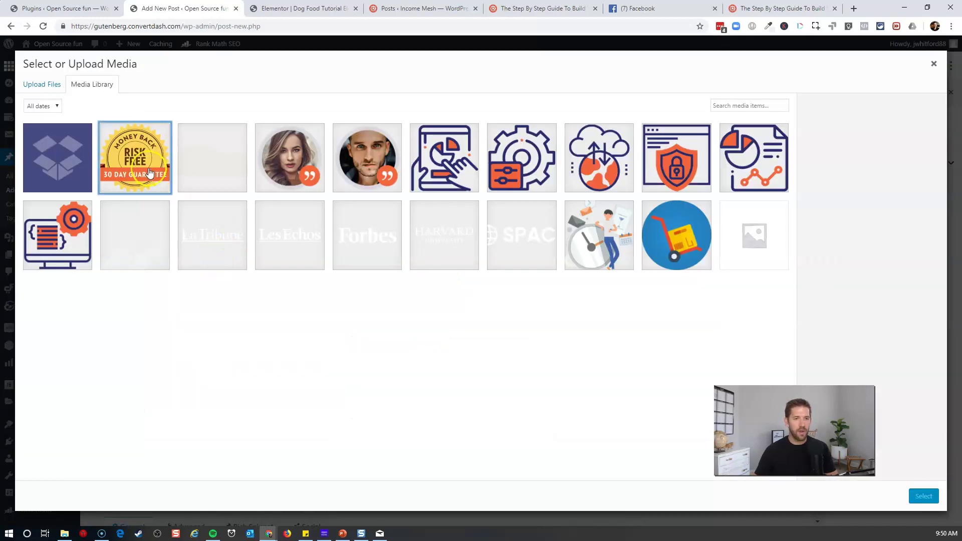
left_click(909, 487)
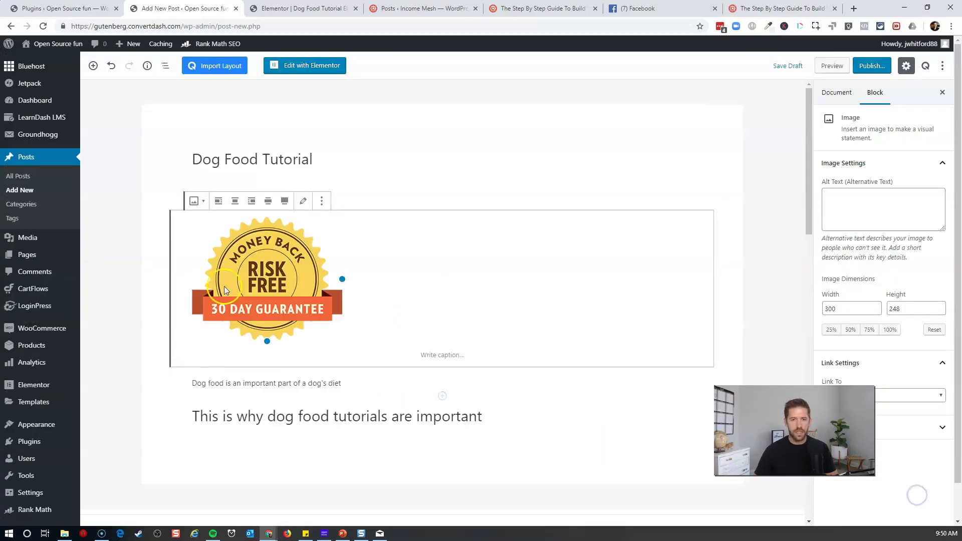
- Centre the Risk Free badge image in the post
left_click(233, 206)
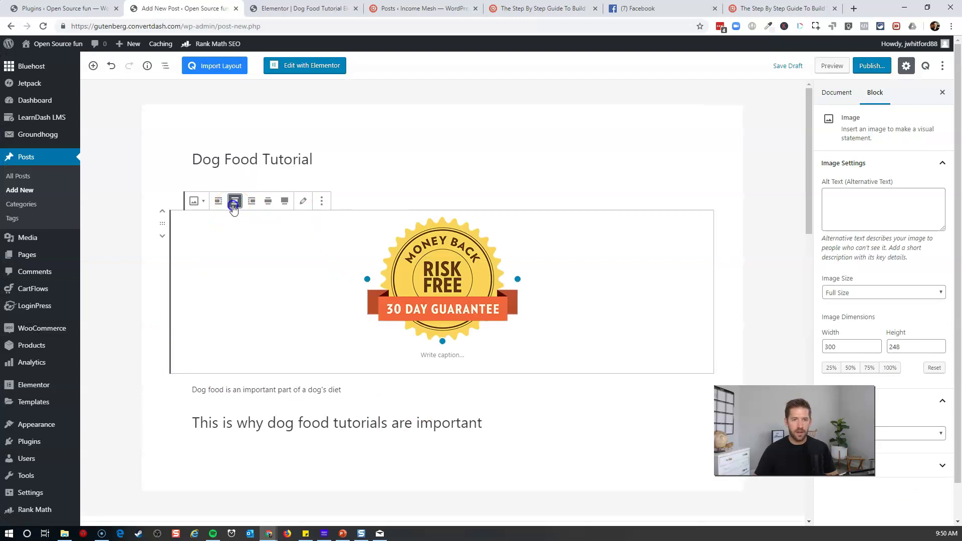
left_click(560, 191)
scroll(561, 210, "down", 2)
left_click(517, 300)
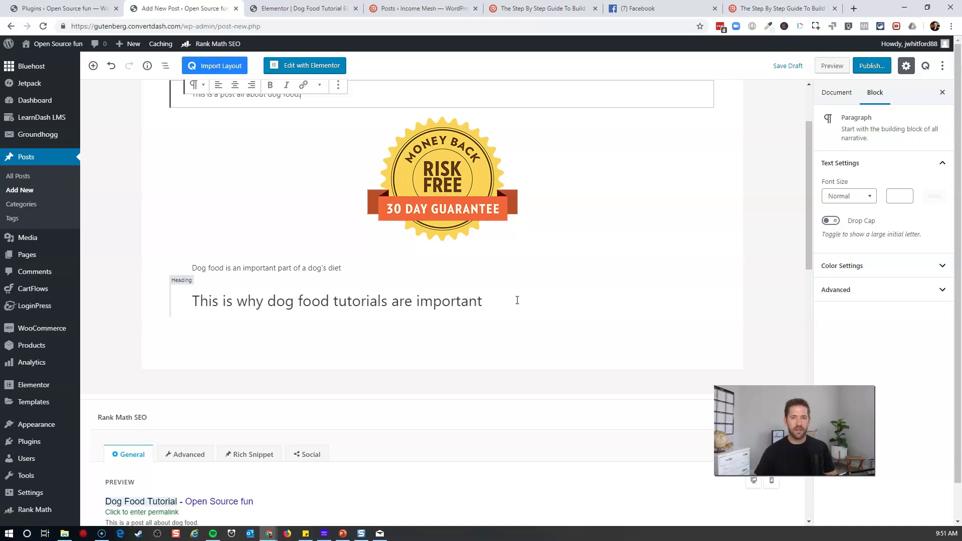
left_click(451, 188)
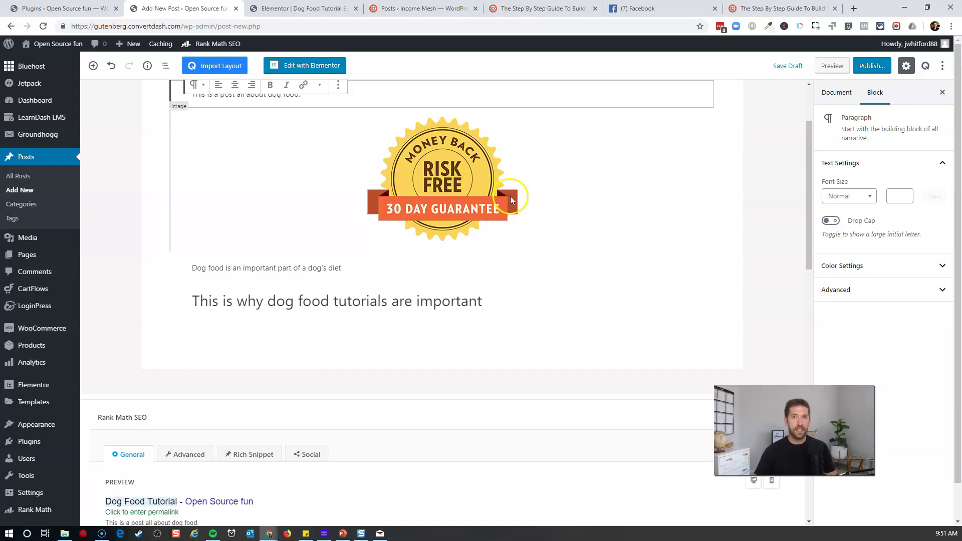
scroll(510, 196, "down", 1)
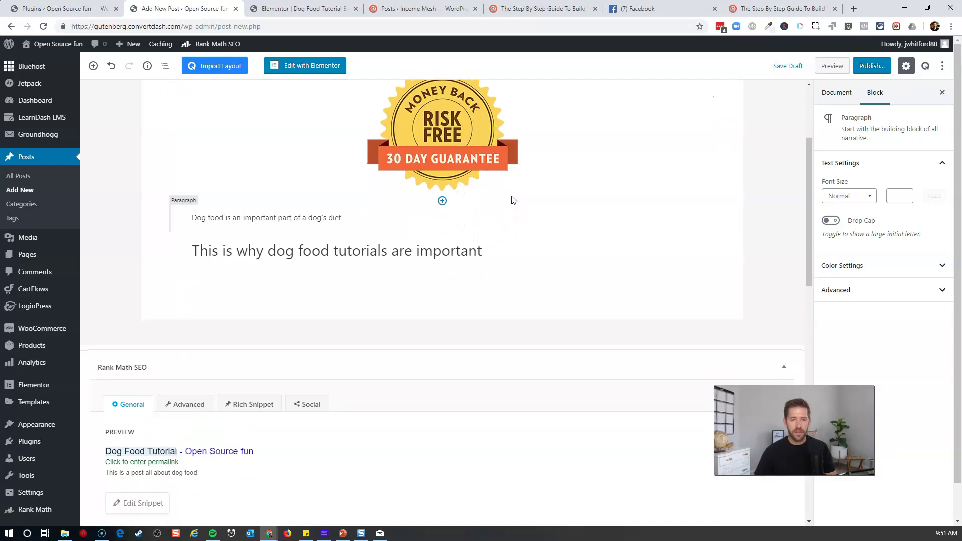
left_click(512, 194)
scroll(510, 193, "down", 2)
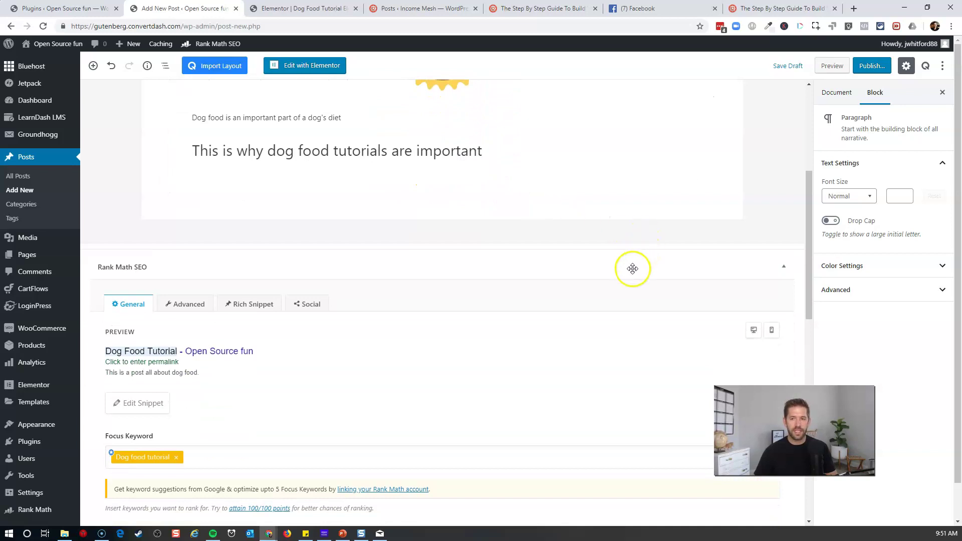
scroll(419, 285, "down", 2)
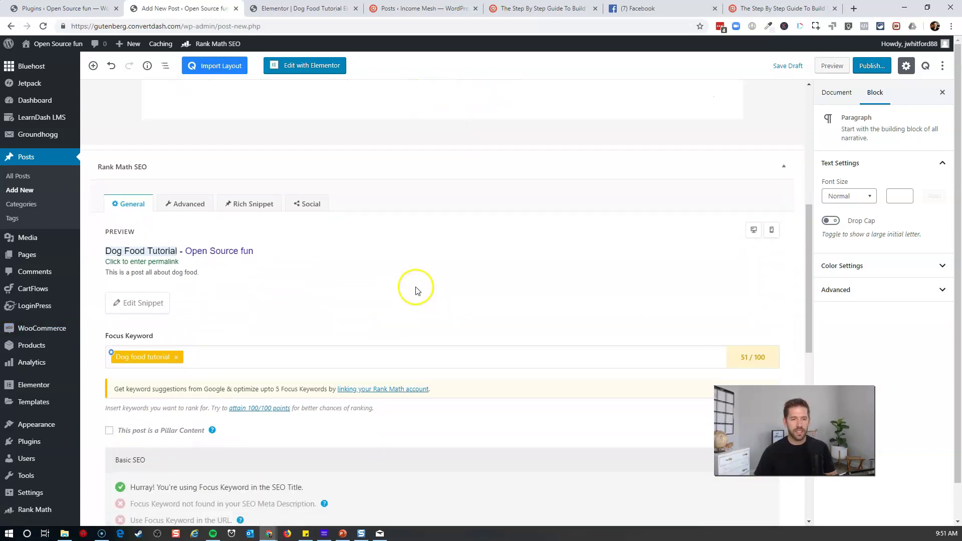
scroll(428, 276, "down", 2)
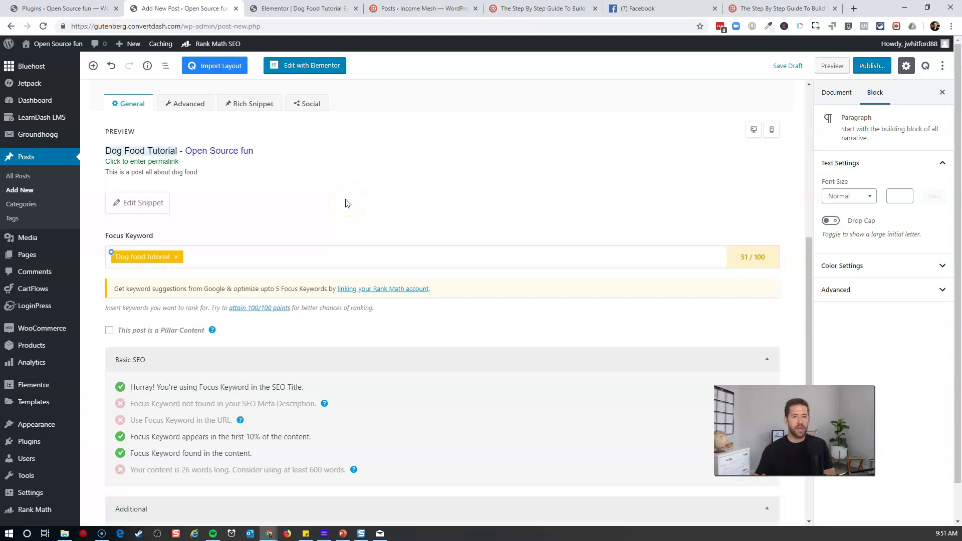
scroll(472, 187, "down", 2)
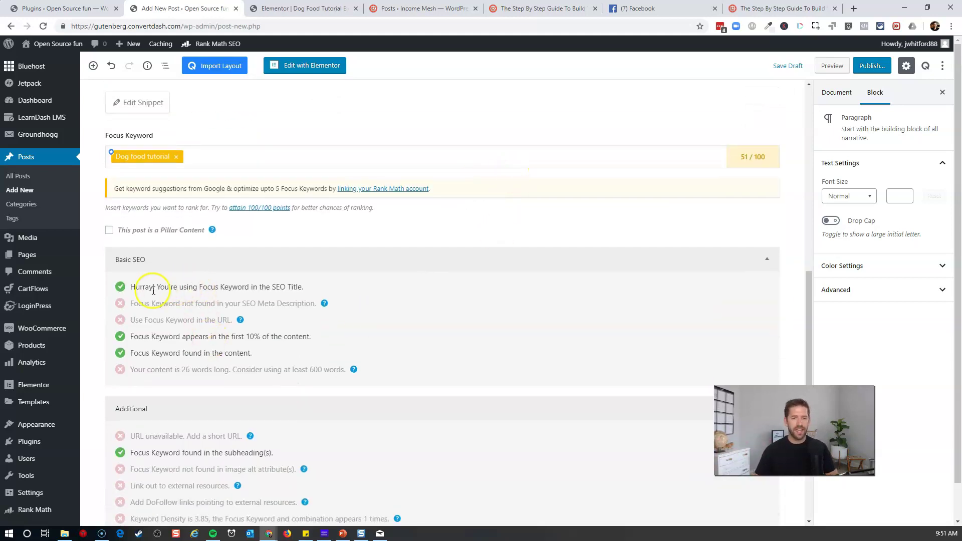
left_click_drag(127, 290, 337, 282)
left_click(338, 283)
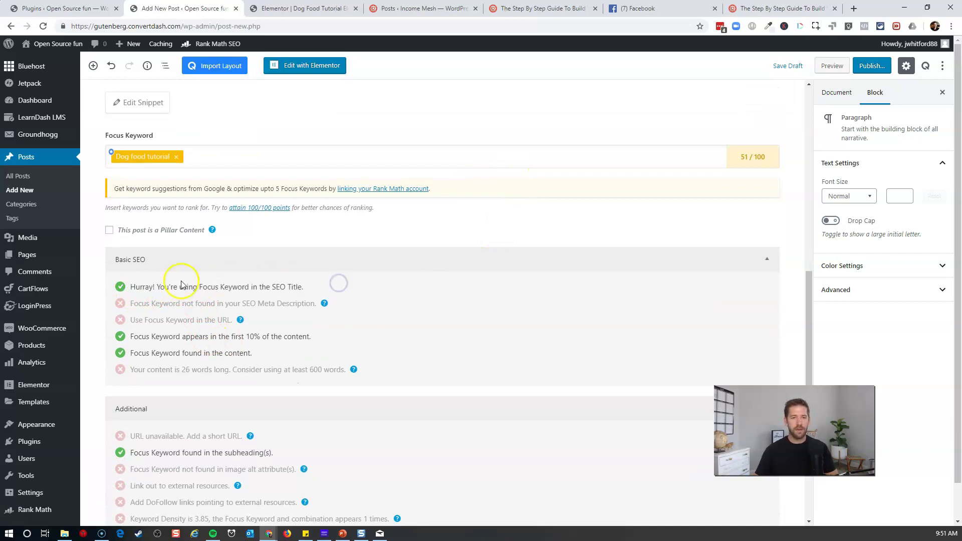
scroll(586, 301, "down", 1)
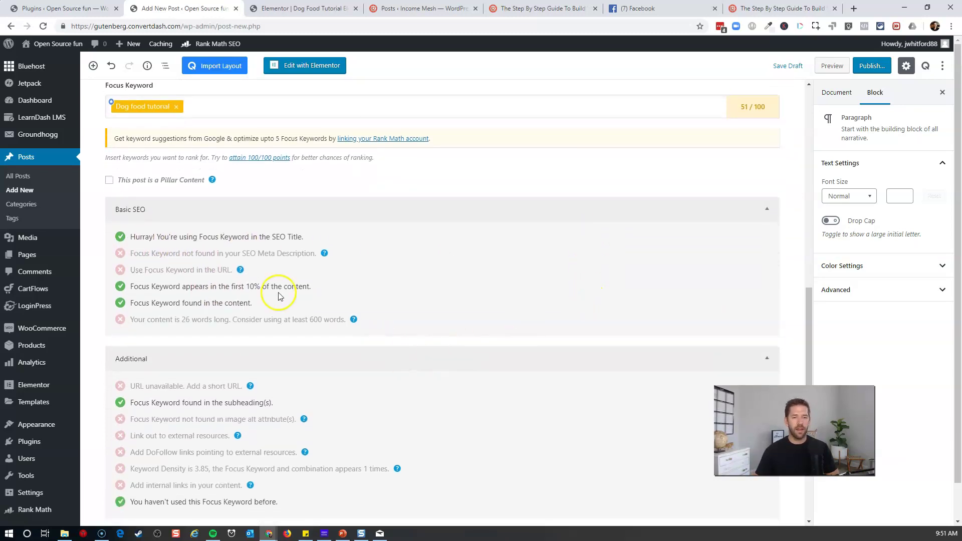
scroll(305, 288, "down", 2)
scroll(396, 312, "down", 3)
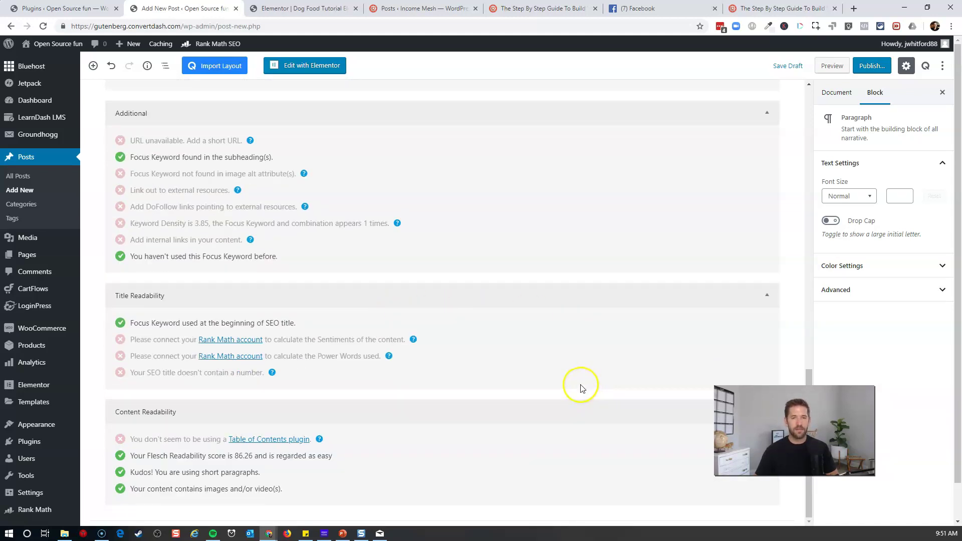
scroll(566, 387, "up", 10)
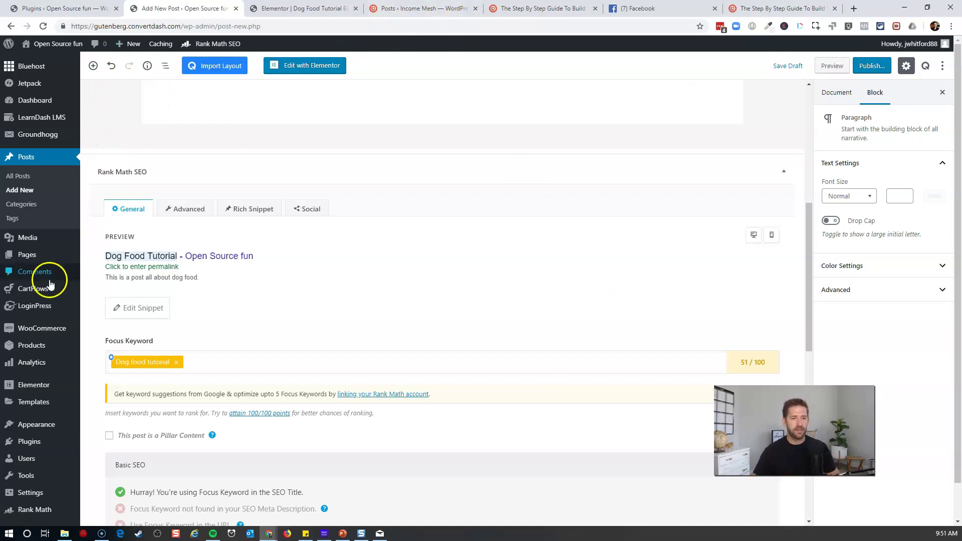
- Create a new page titled 'Elementor Page' in a new tab and publish it
mouse_move(34, 260)
middle_click(100, 269)
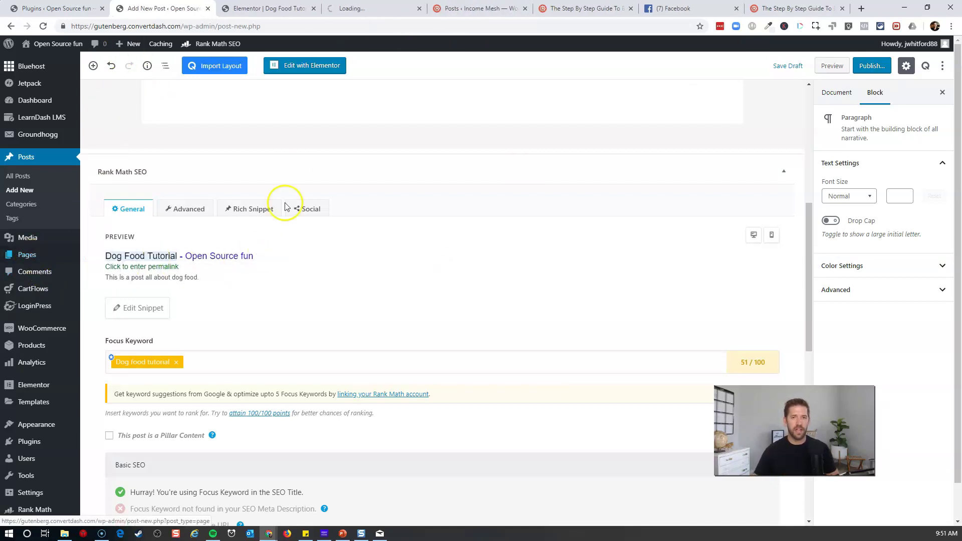
left_click(345, 7)
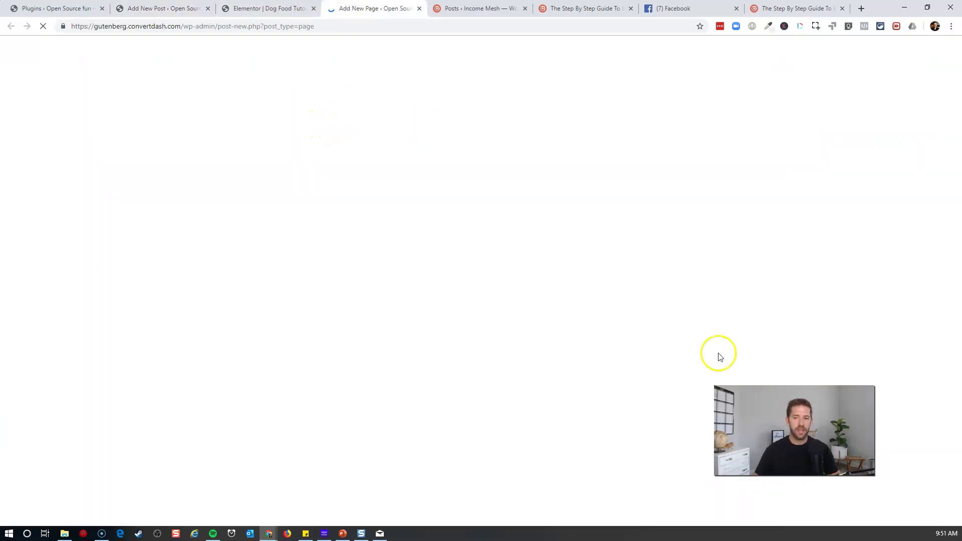
left_click(253, 163)
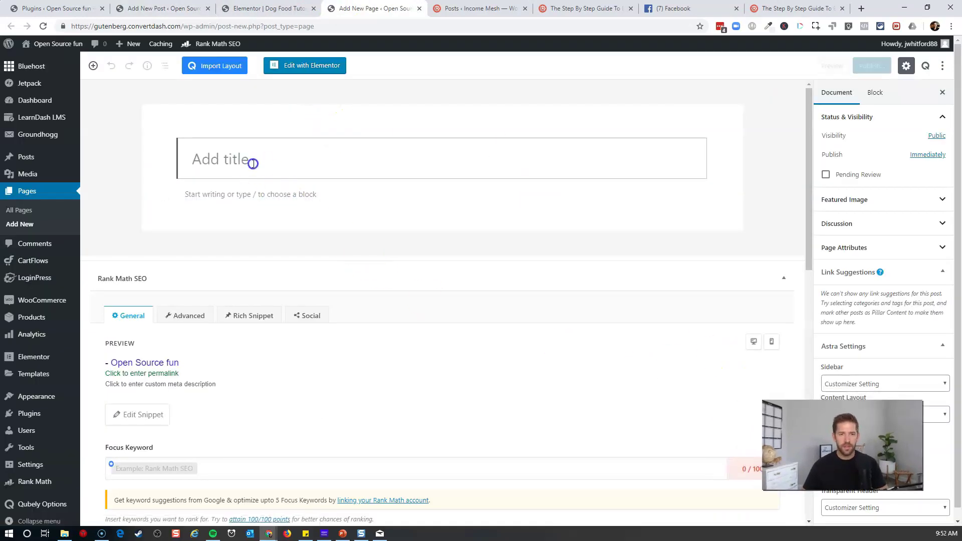
type("Elementor Page")
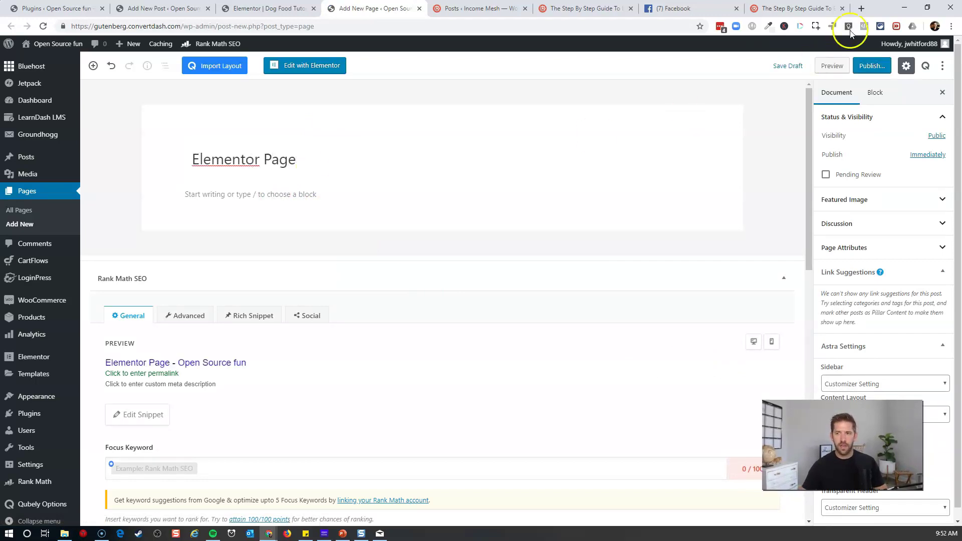
left_click(871, 66)
left_click(879, 65)
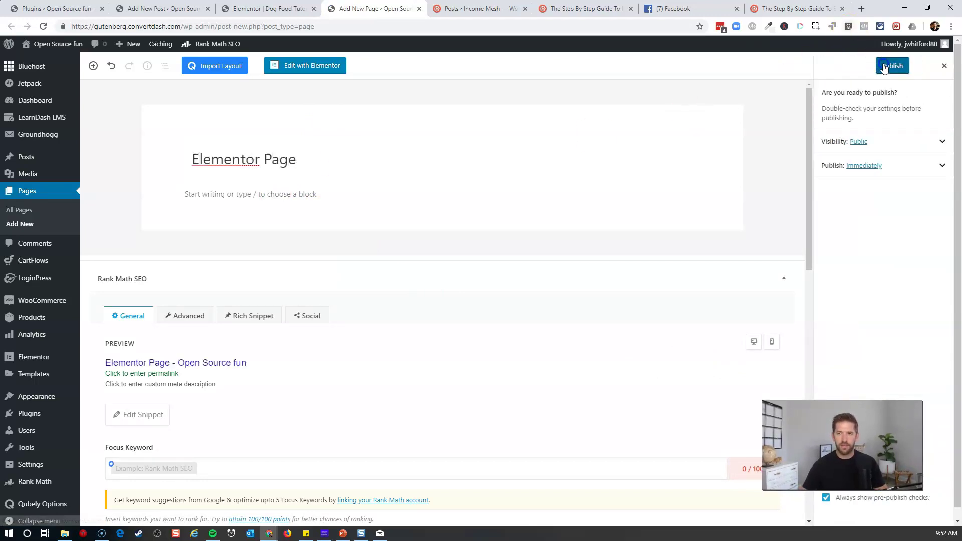
- Open a second new page in another tab, then return to the Elementor Page editor
mouse_move(125, 43)
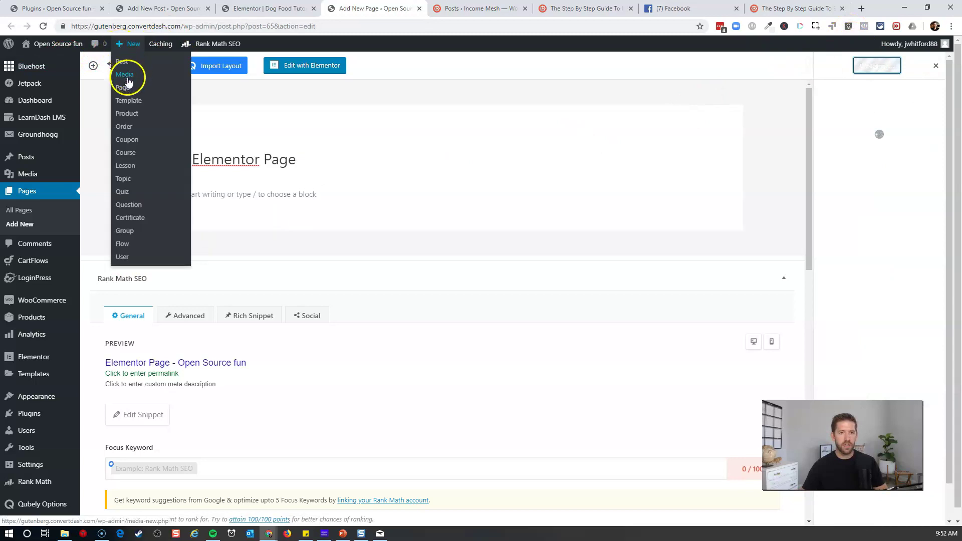
middle_click(122, 87)
left_click(416, 8)
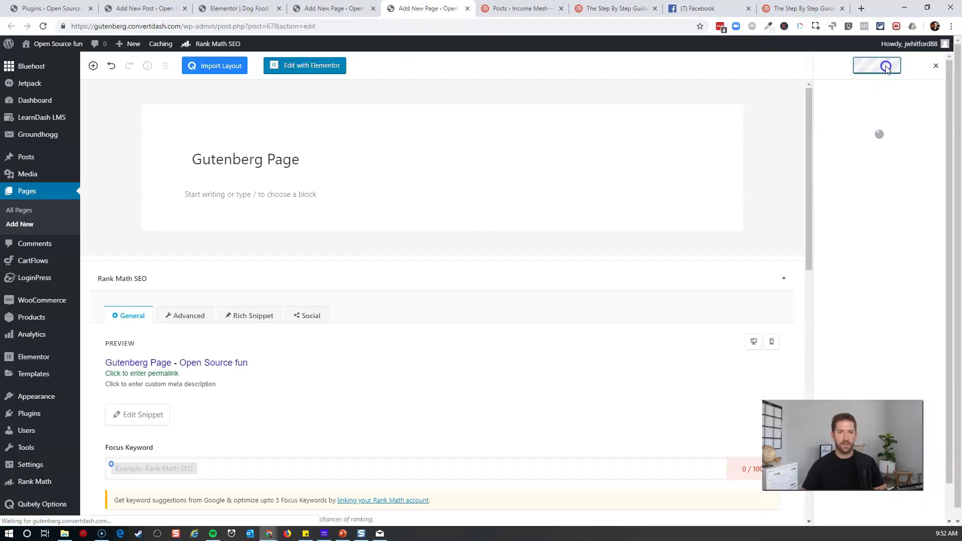
left_click(334, 8)
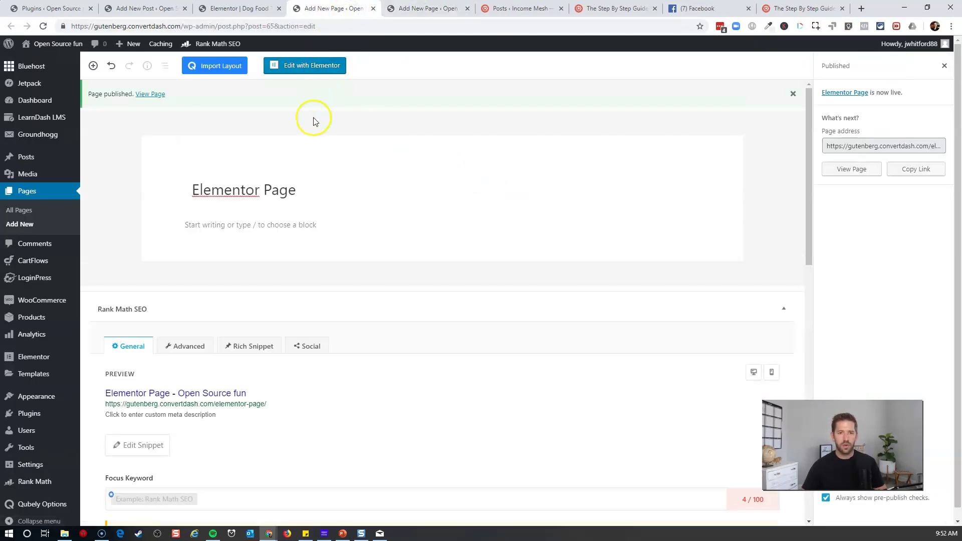
- Open the Elementor Page in Elementor and insert the fitness homepage template
left_click(321, 66)
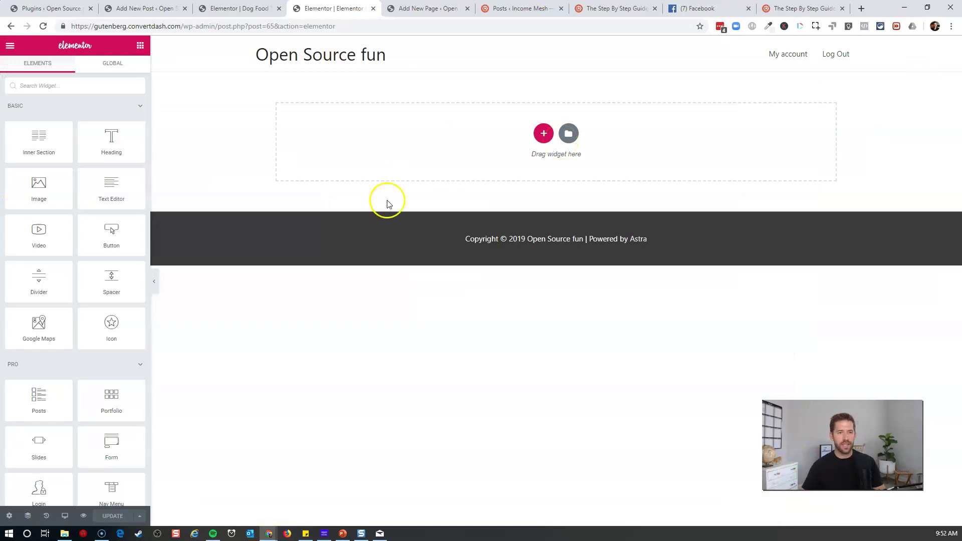
left_click(568, 133)
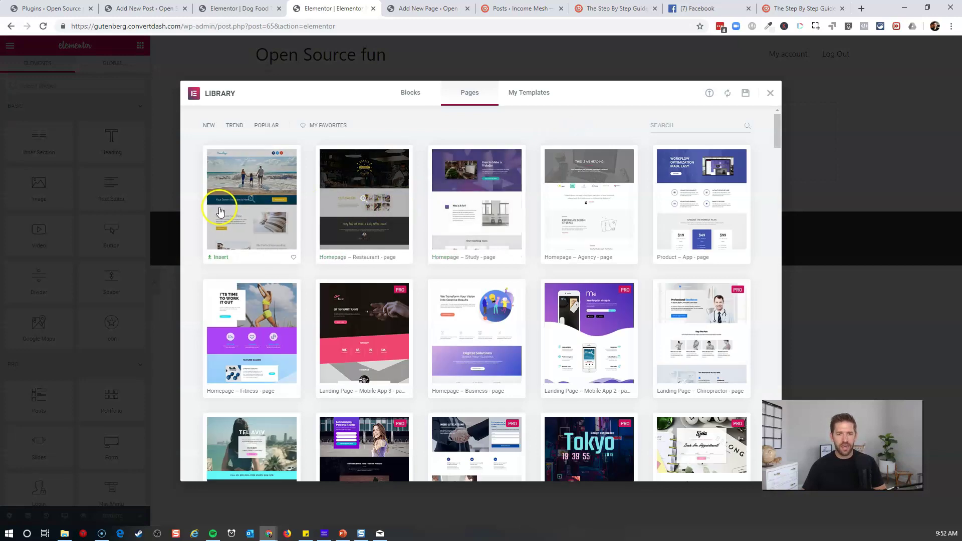
left_click(221, 391)
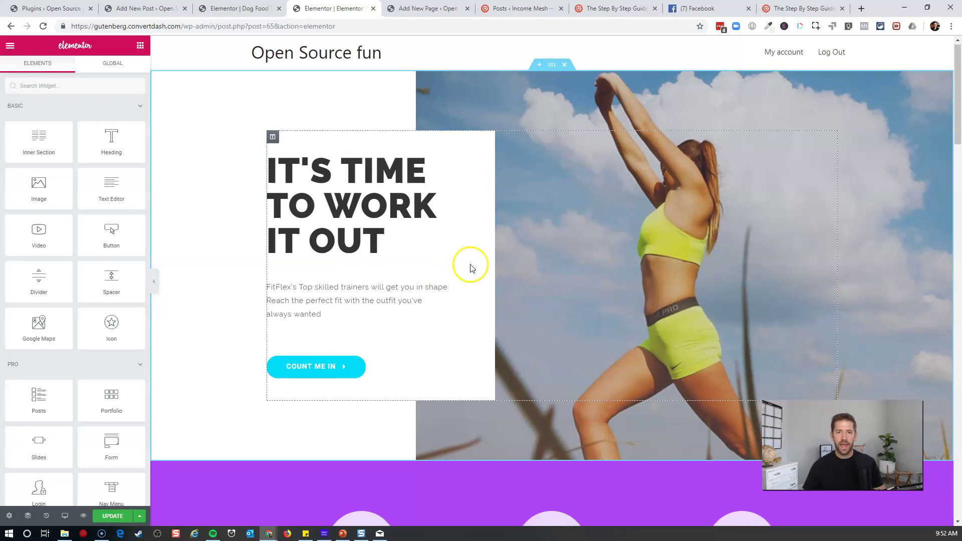
scroll(551, 280, "down", 8)
scroll(531, 193, "up", 1)
- Move the Heart Rate column left and try reordering the Strength & Stamina class row
left_click(557, 255)
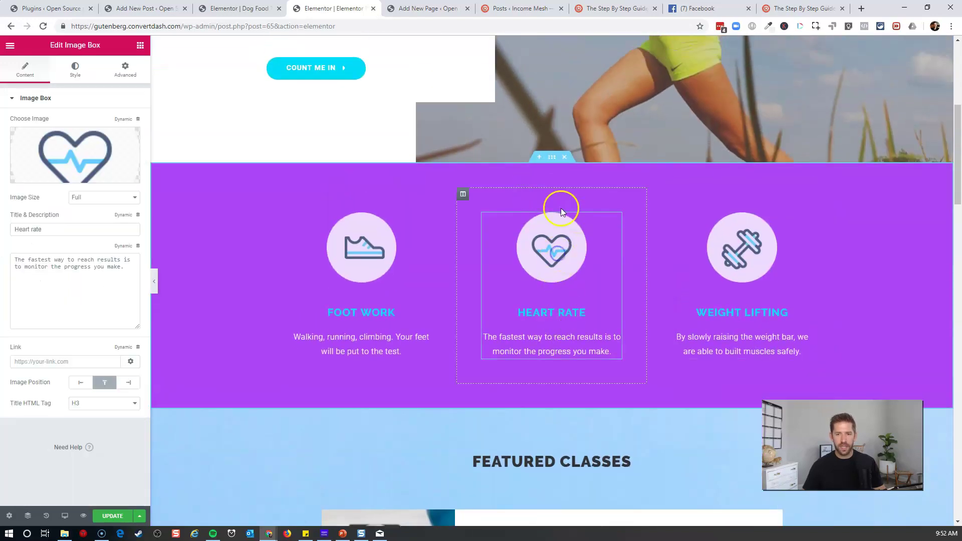
left_click_drag(463, 194, 246, 285)
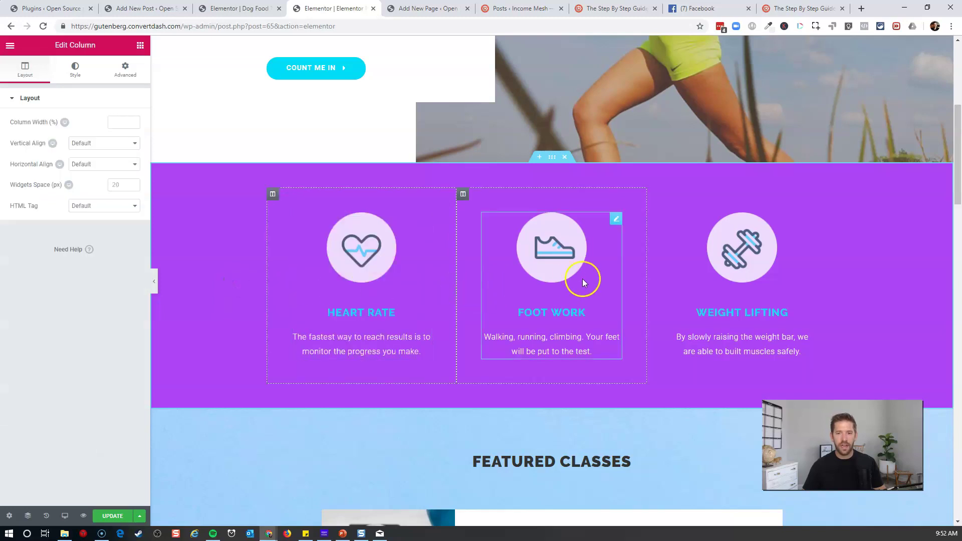
scroll(683, 290, "down", 7)
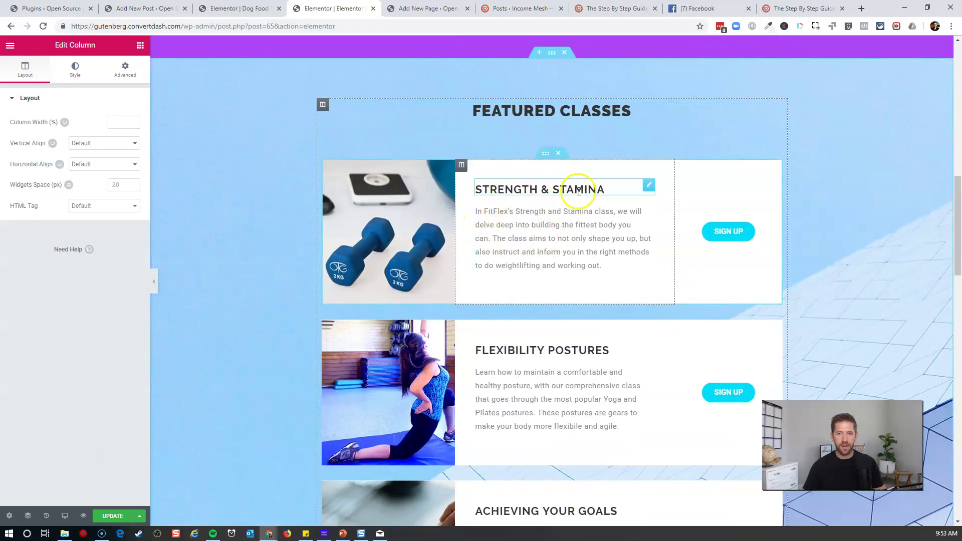
left_click_drag(551, 158, 569, 397)
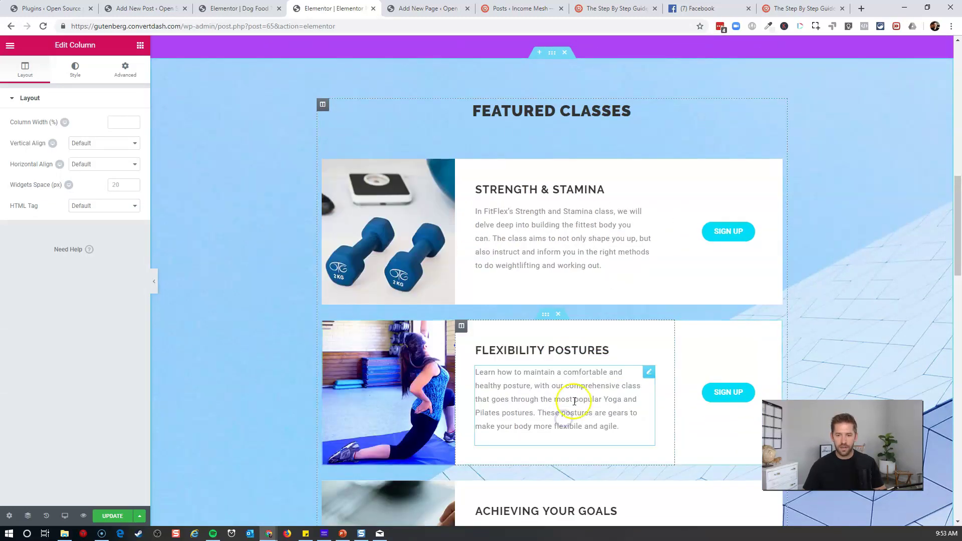
scroll(541, 386, "down", 5)
scroll(515, 400, "down", 10)
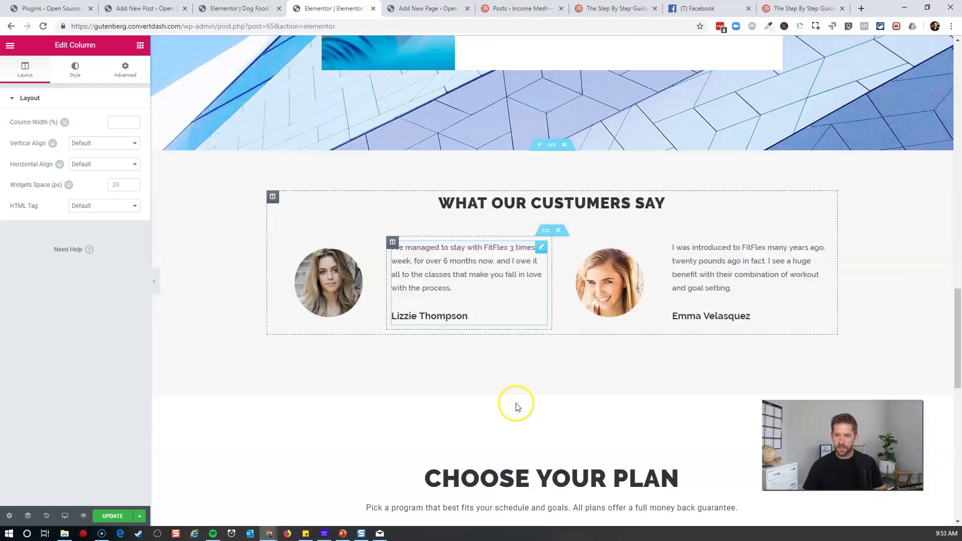
scroll(489, 230, "up", 5)
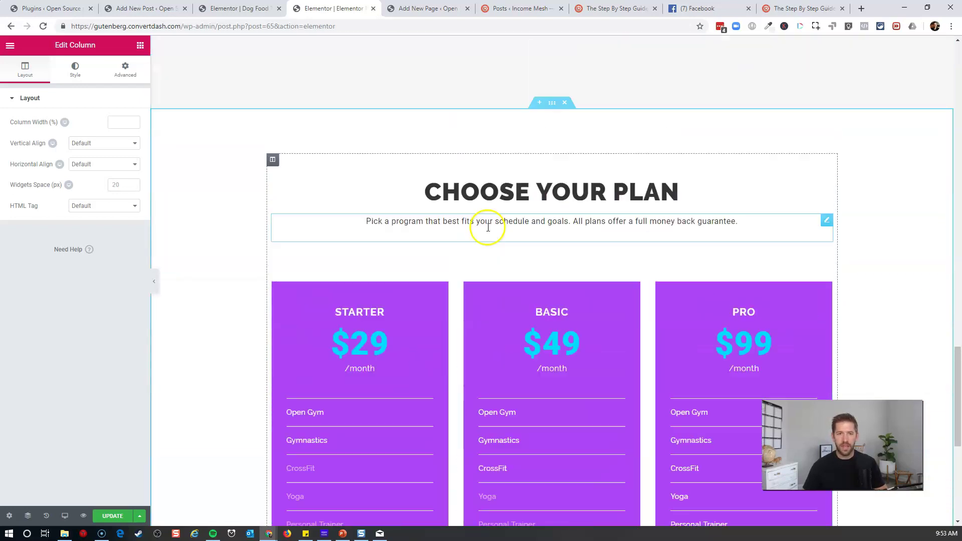
- Try adding the Groundhogg Forms widget, then save the page with UPDATE
left_click(140, 46)
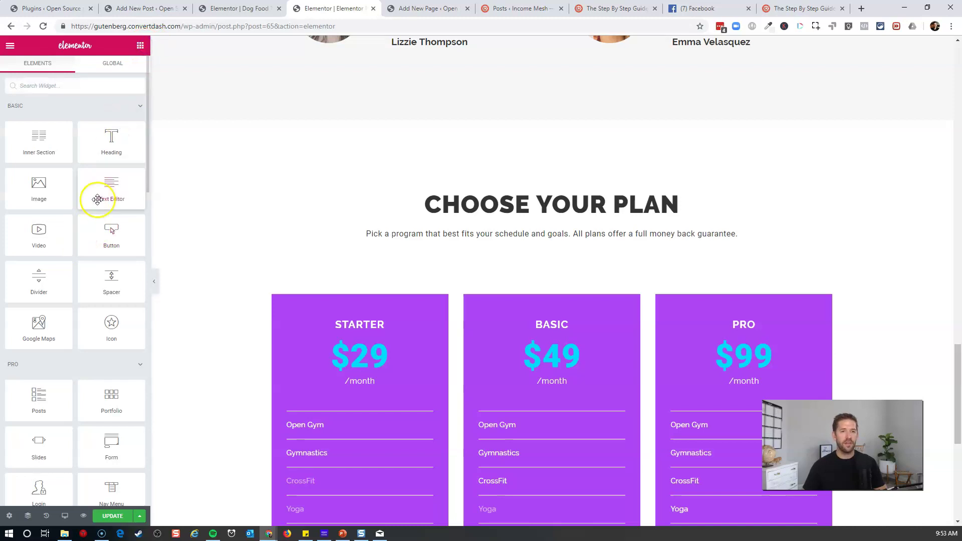
scroll(40, 368, "down", 12)
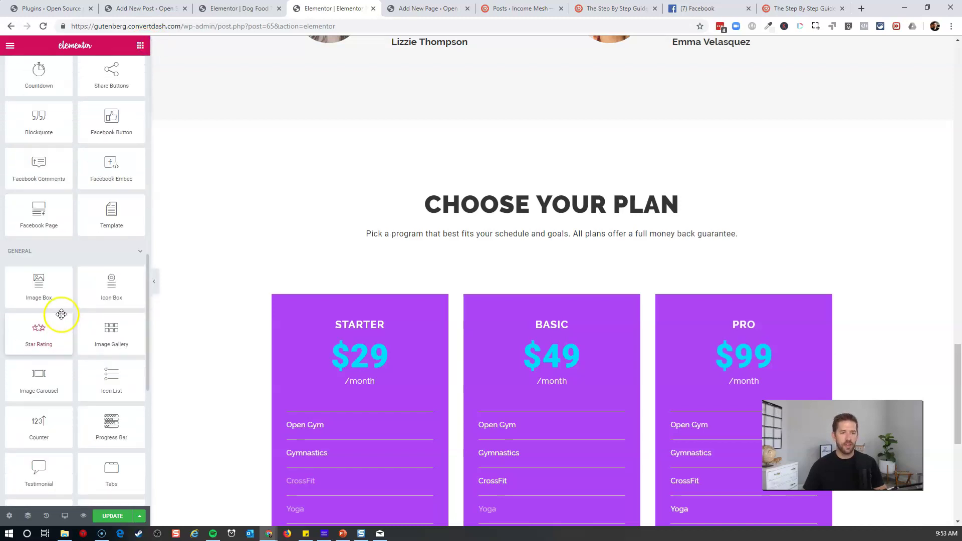
scroll(49, 316, "down", 8)
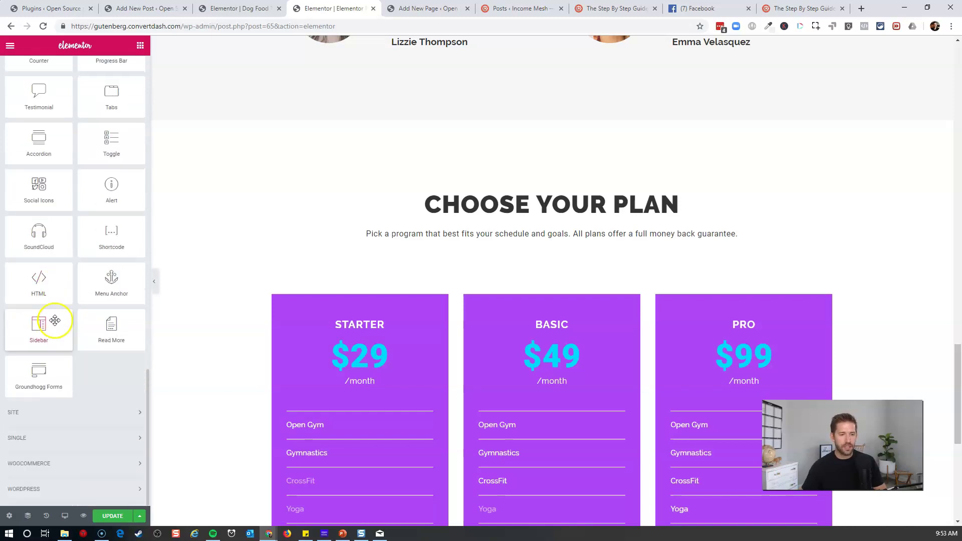
left_click_drag(53, 377, 547, 306)
scroll(547, 306, "up", 5)
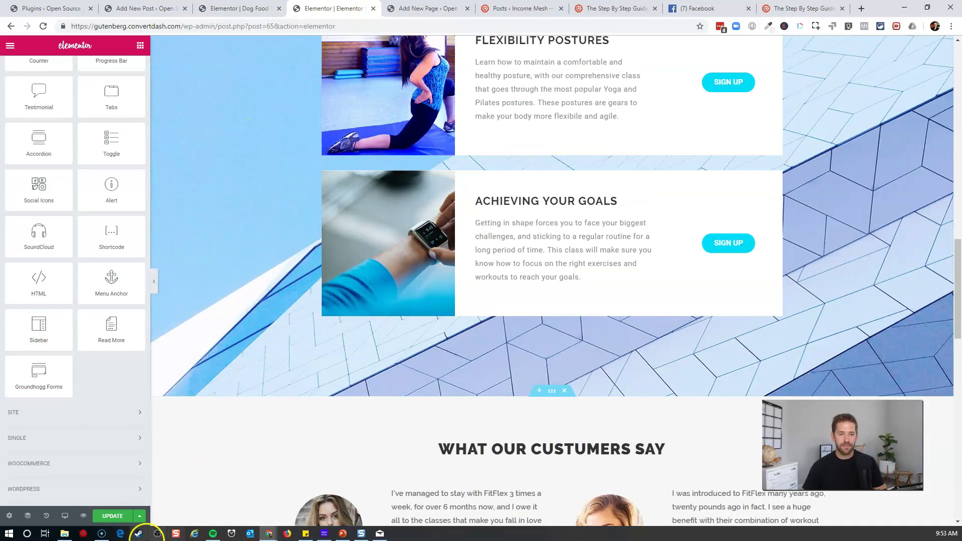
left_click(112, 516)
- Set the Gutenberg Page's Astra sidebar to No Sidebar and content layout to Full Width / Stretched
left_click(457, 8)
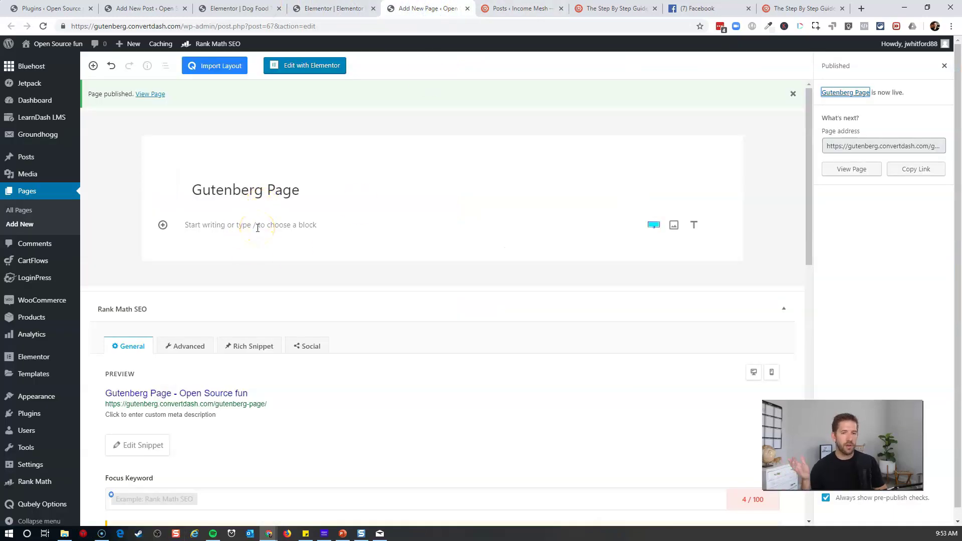
left_click(257, 228)
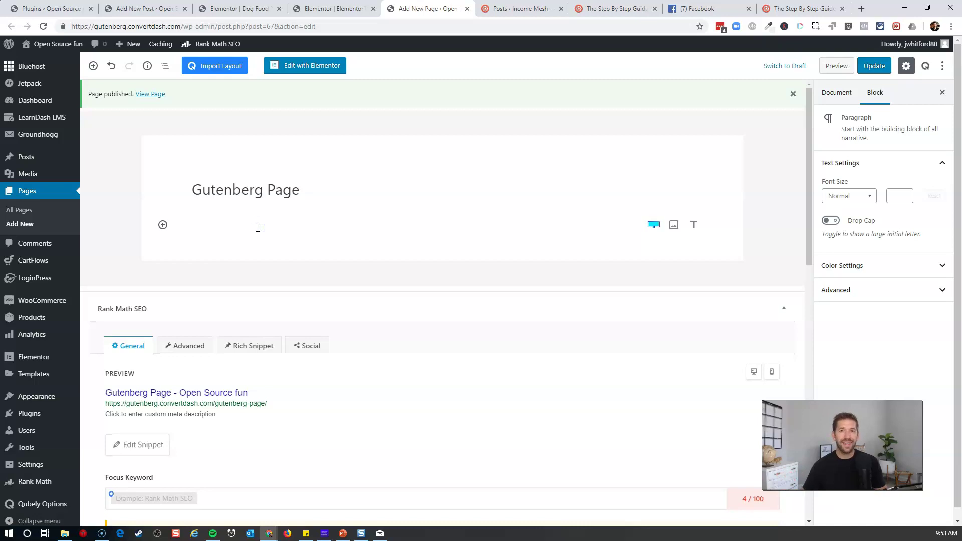
left_click(839, 92)
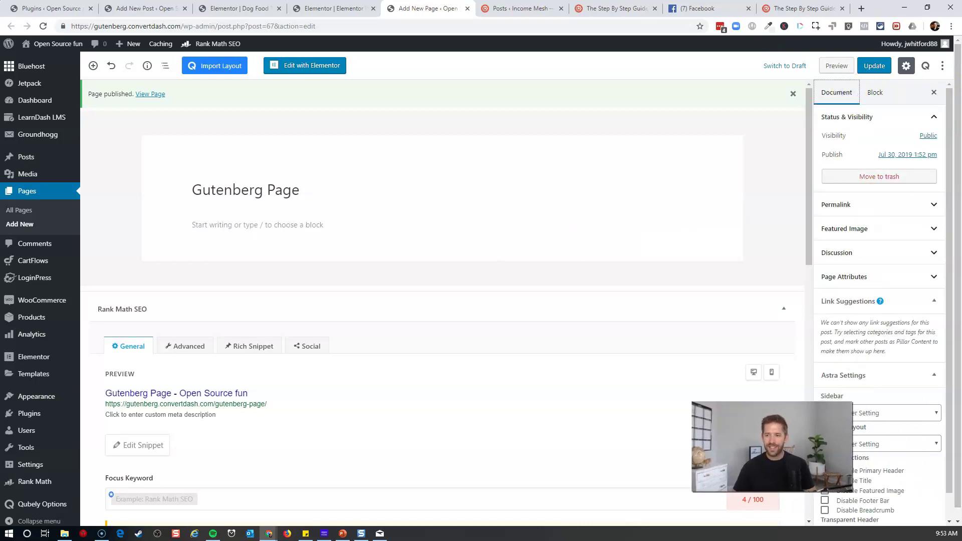
left_click(868, 413)
left_click(858, 454)
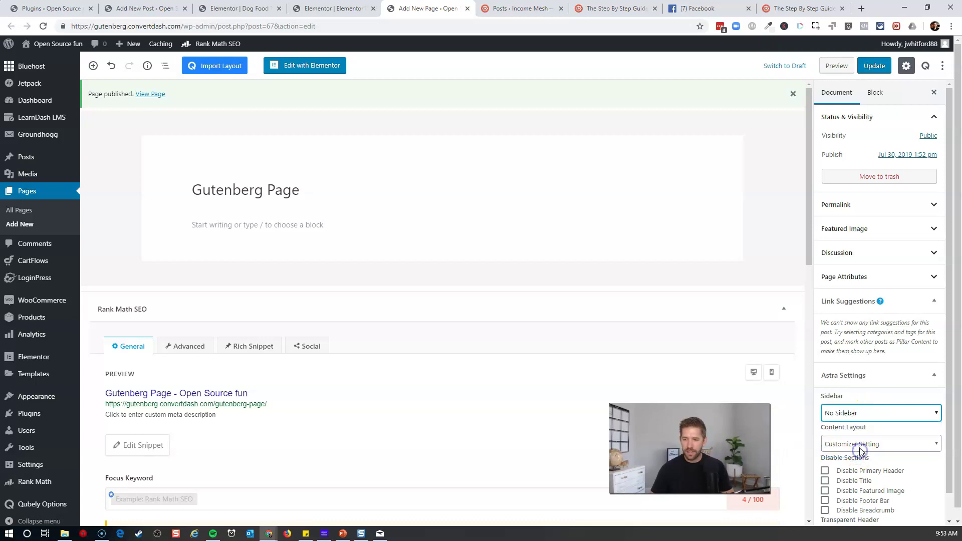
left_click(860, 445)
left_click(860, 493)
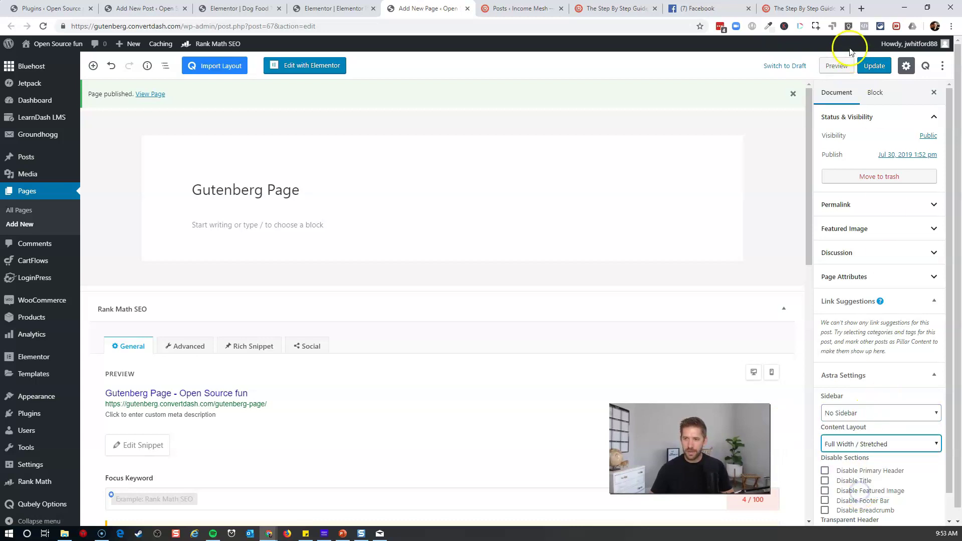
left_click(869, 66)
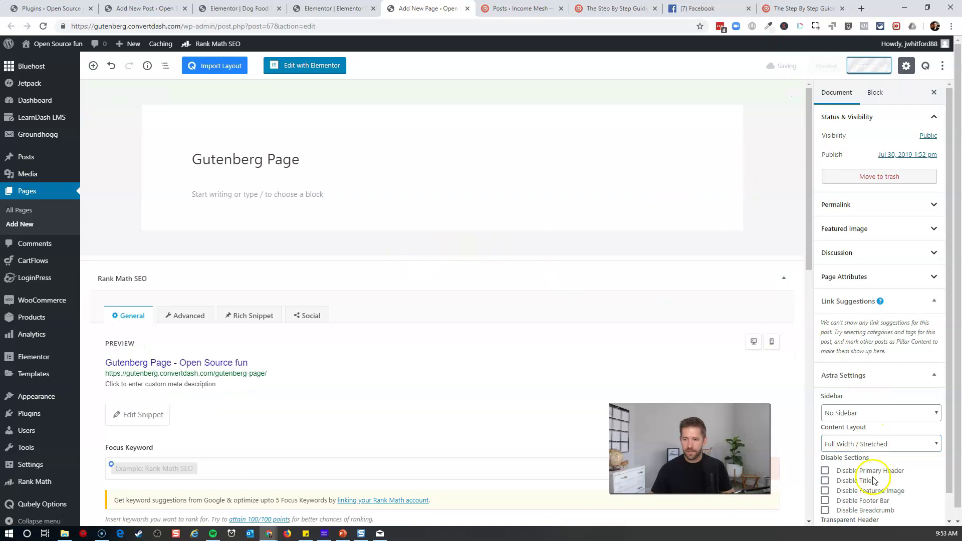
- Disable the page title and featured image, and update the page
left_click(824, 471)
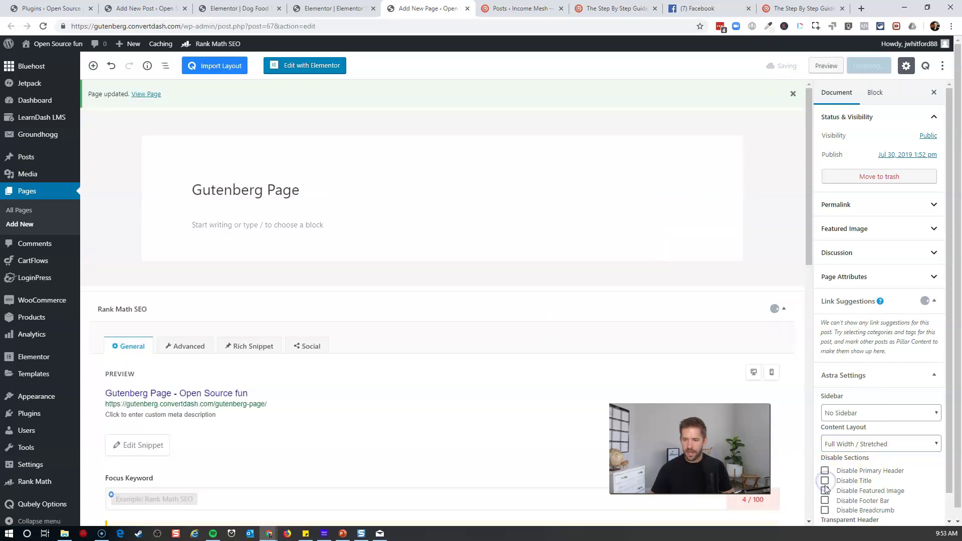
left_click(825, 492)
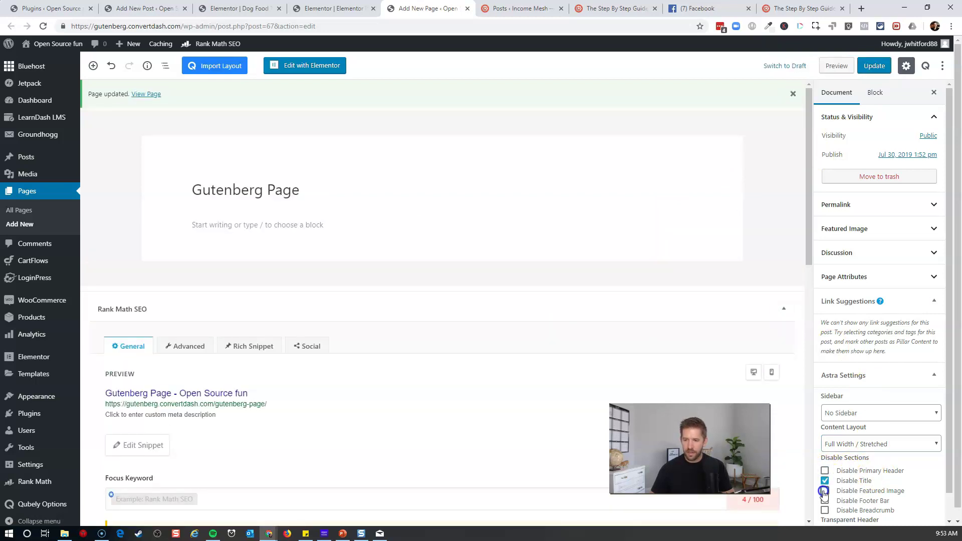
left_click(874, 66)
mouse_move(285, 198)
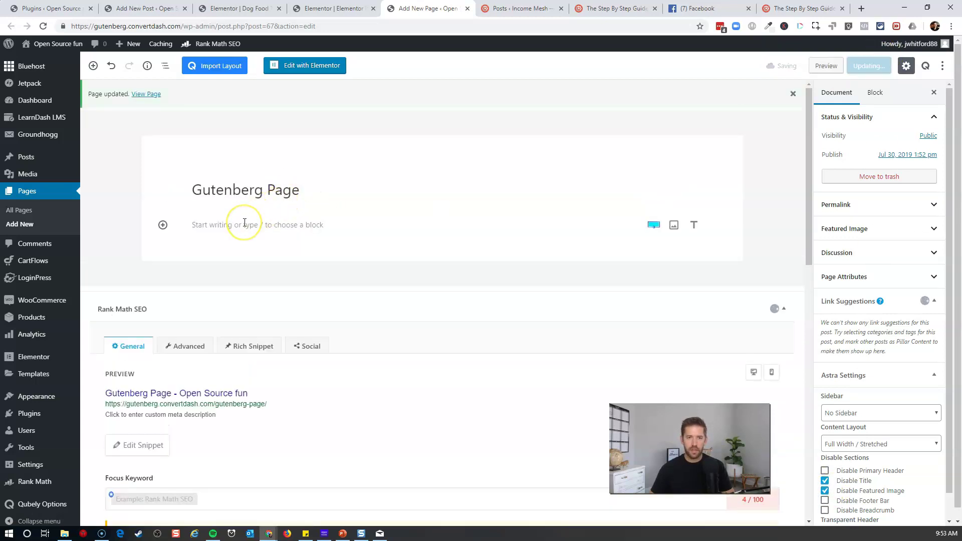
- Insert a Qubely Row block with two equal columns
left_click(162, 225)
scroll(255, 320, "down", 3)
scroll(257, 321, "up", 2)
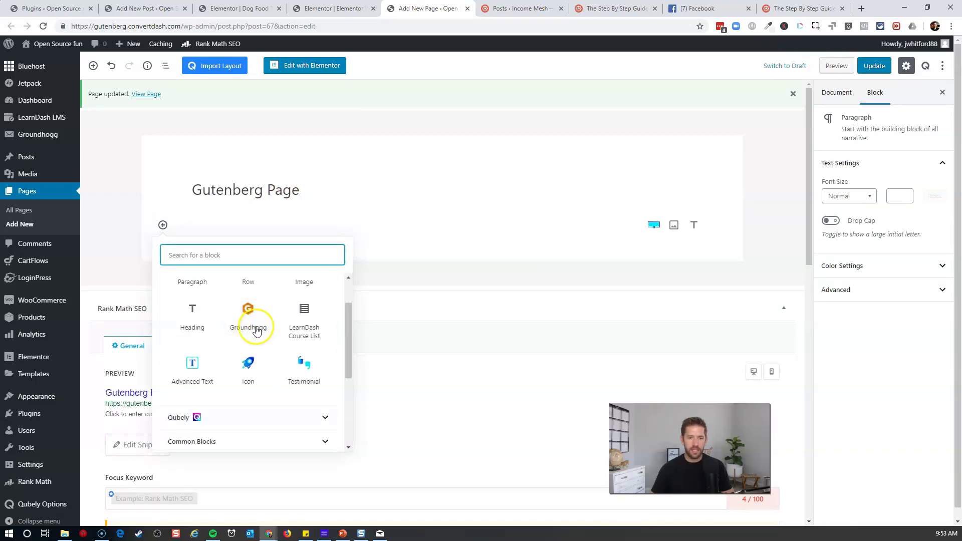
left_click(225, 415)
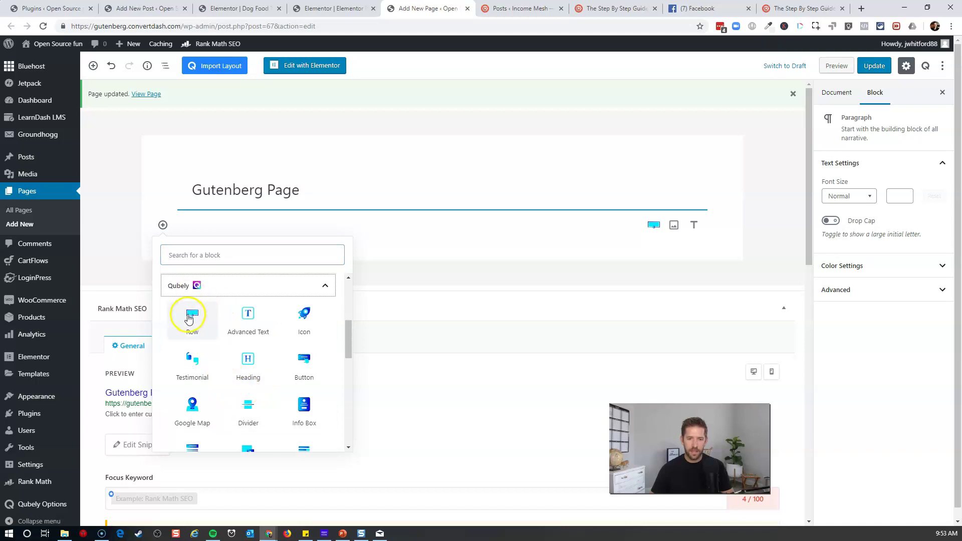
left_click(190, 315)
left_click(353, 269)
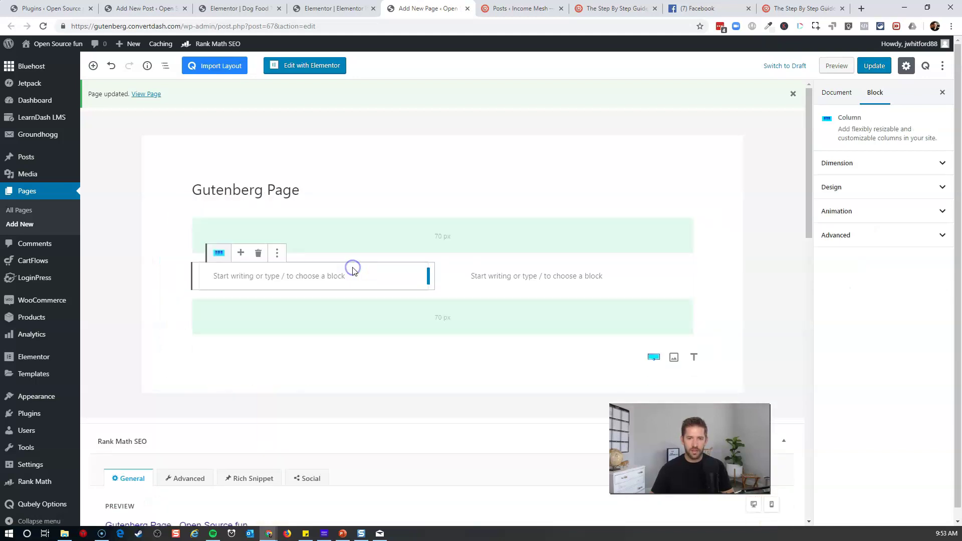
- Add an Image block in the left column and a welcome heading in the right column
left_click(270, 278)
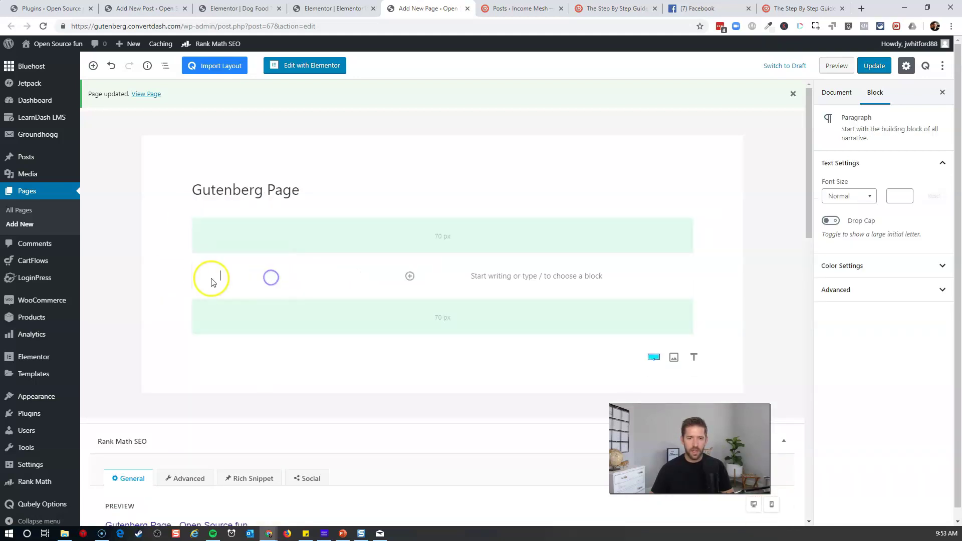
left_click(247, 278)
type("/image")
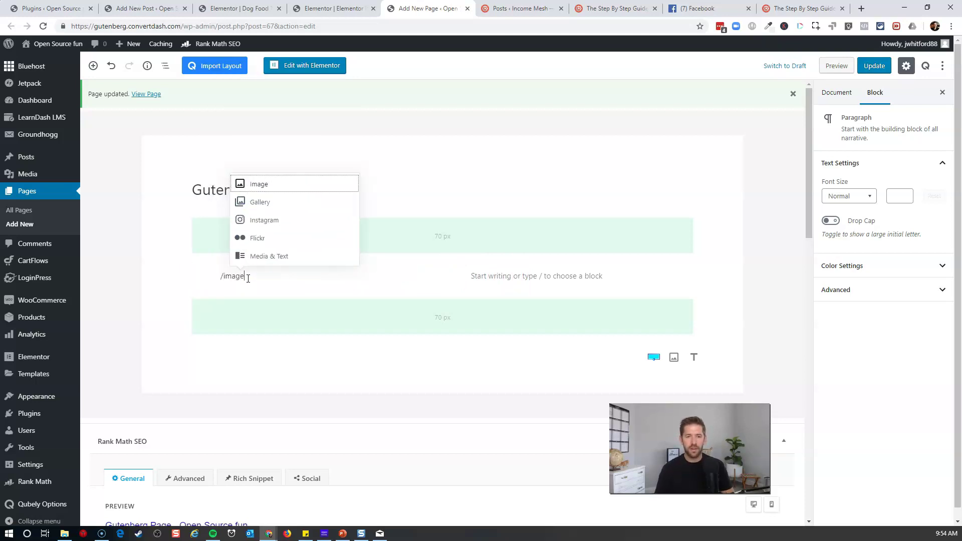
key("Return")
left_click(527, 280)
type("/head")
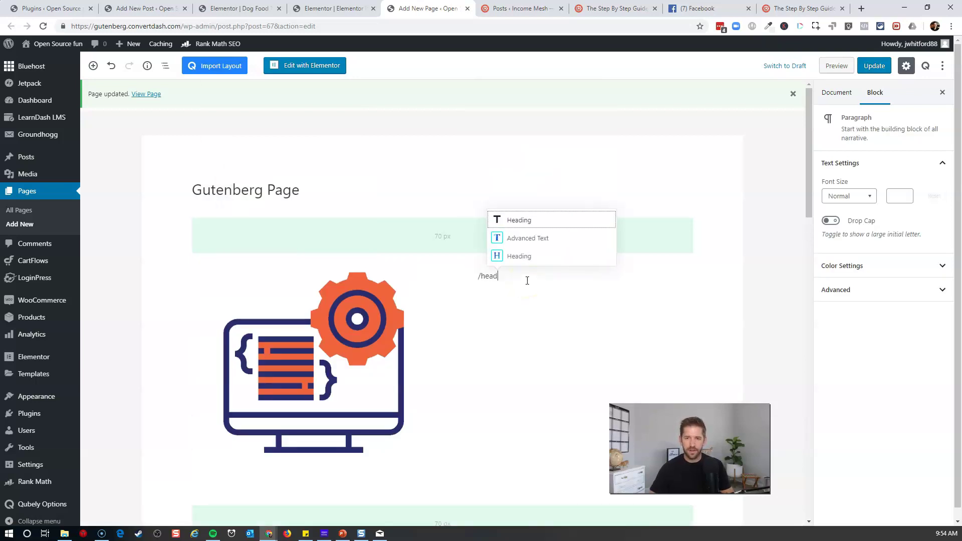
key("Return")
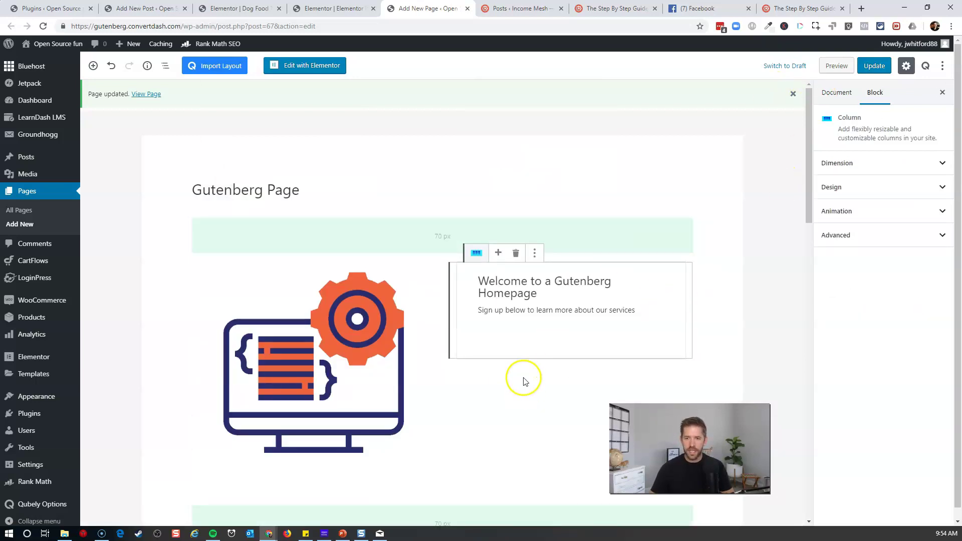
- Add a button group labelled 'Sign Up' and 'Login' under the heading, then update the page
left_click(666, 345)
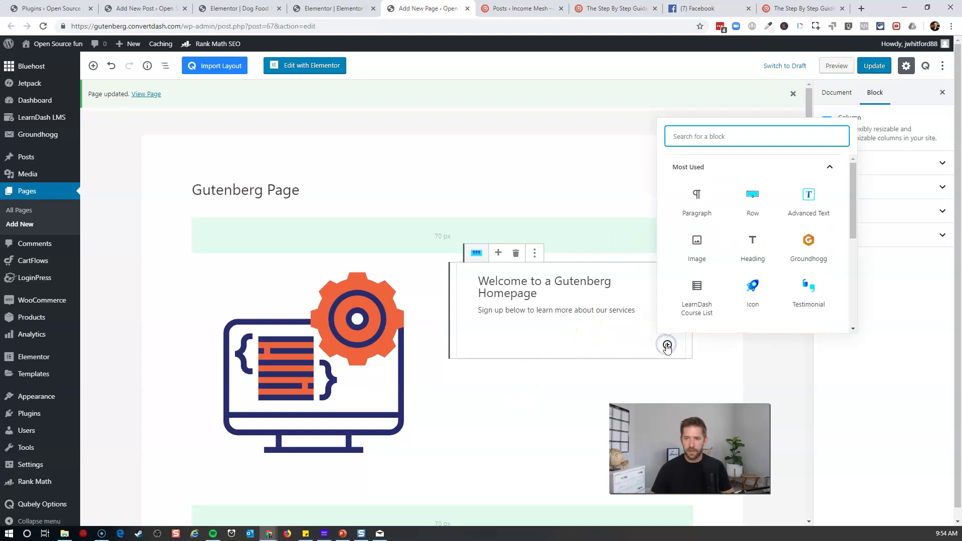
scroll(756, 250, "down", 1)
type("butt")
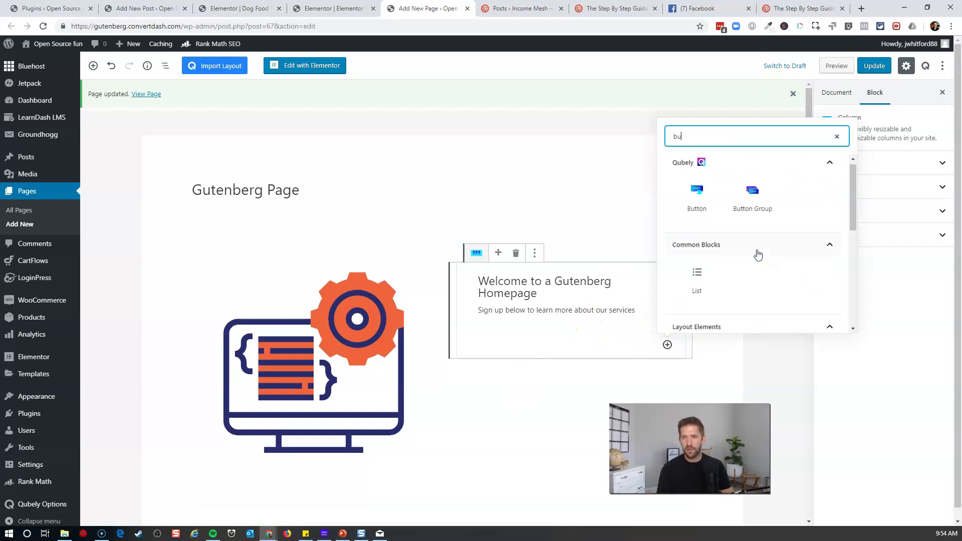
left_click(751, 198)
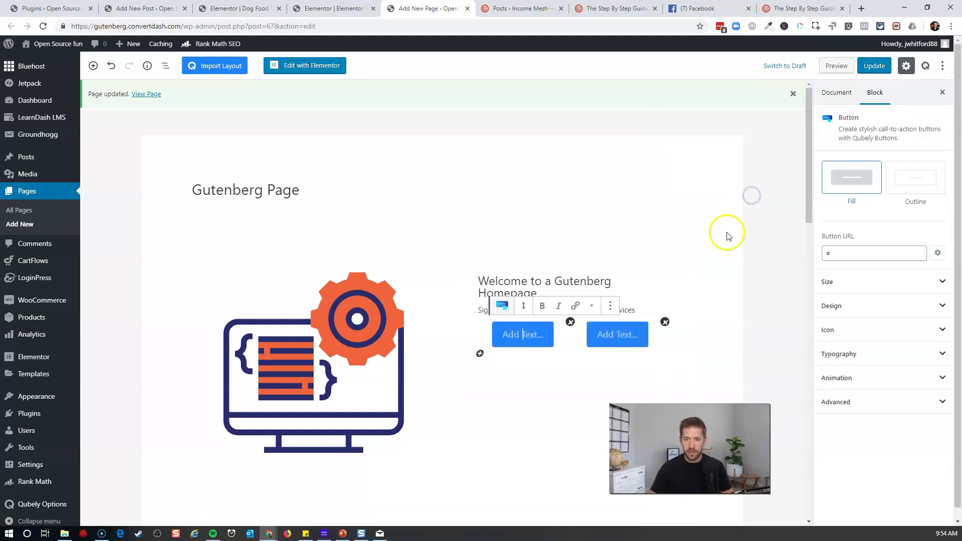
left_click(523, 333)
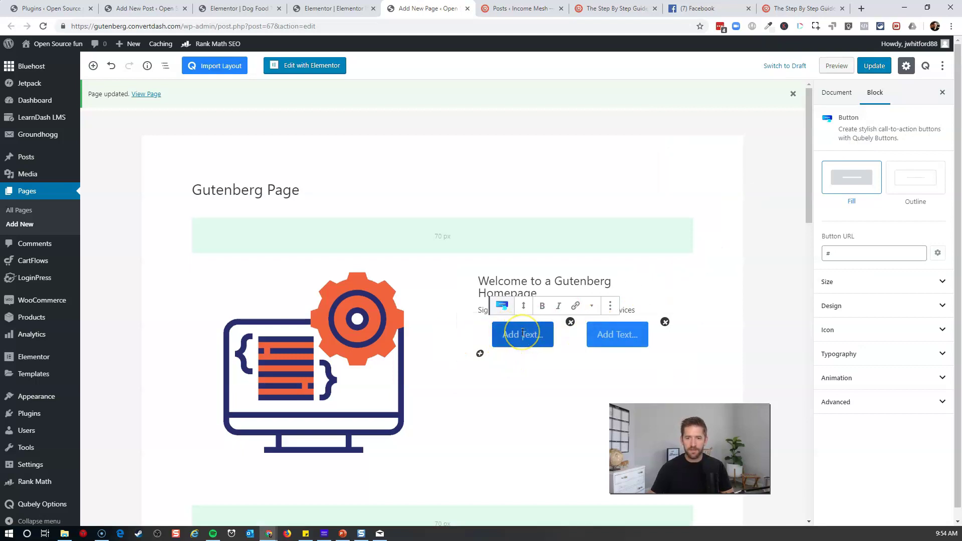
type("Sign Up")
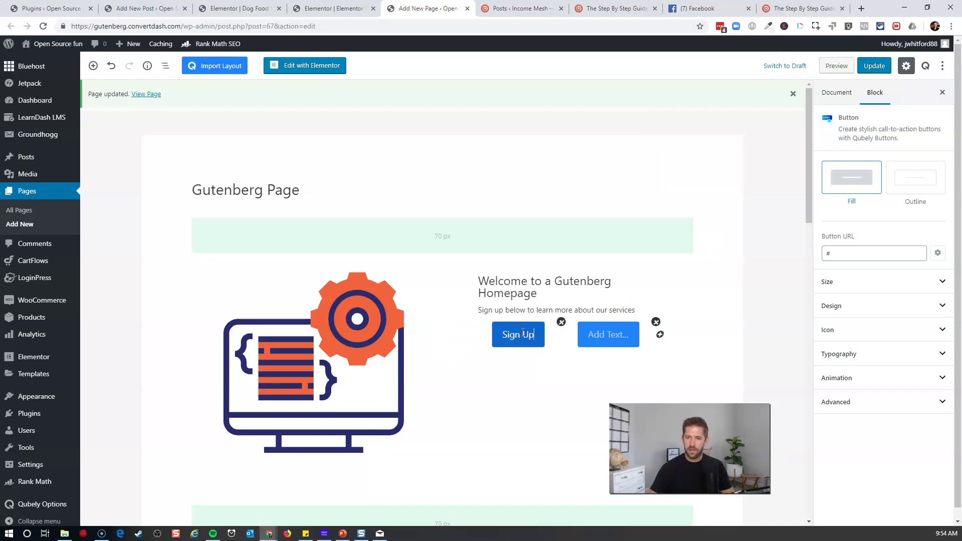
left_click(606, 333)
type("Login")
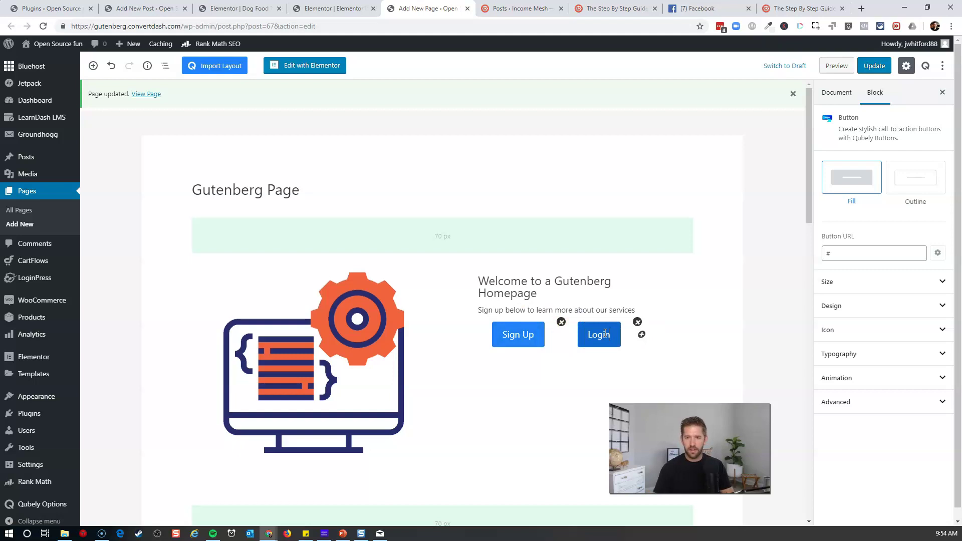
left_click(875, 66)
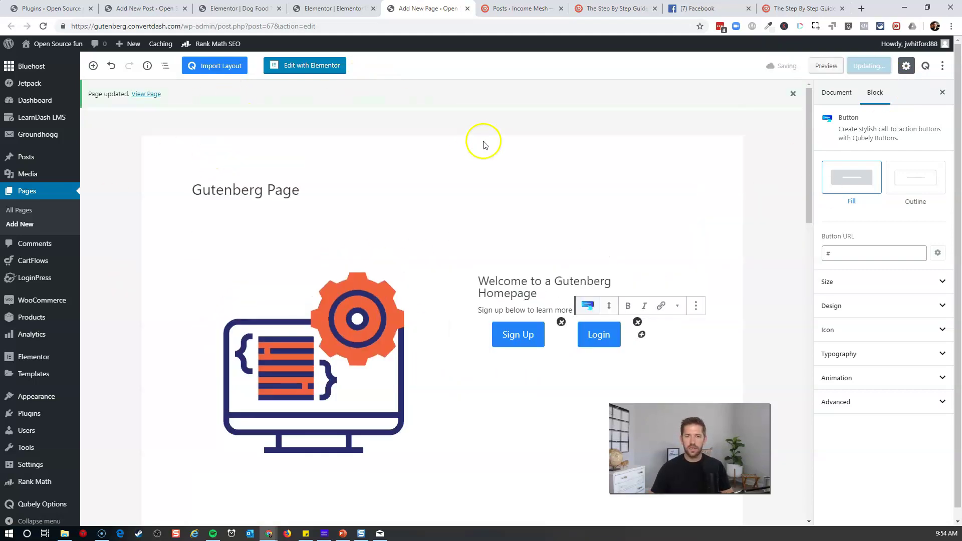
left_click(146, 93)
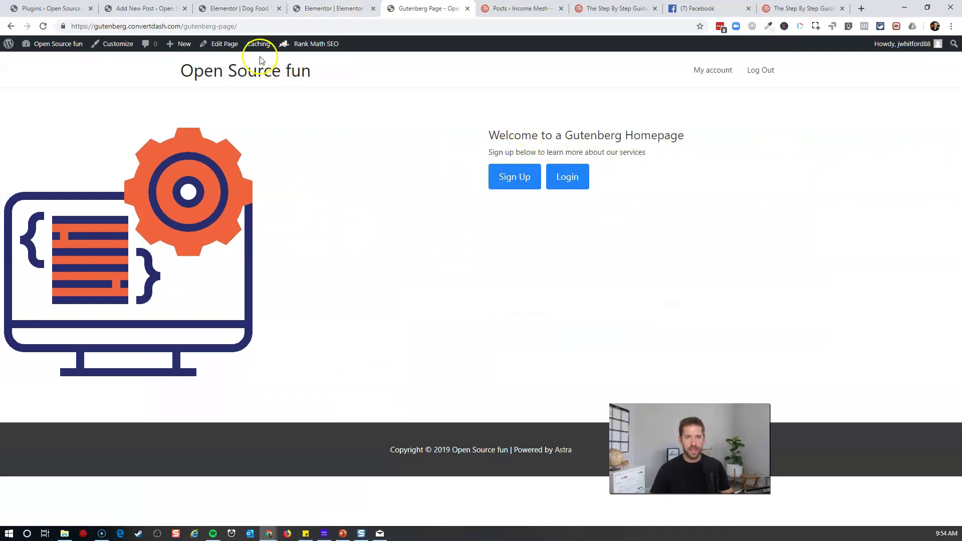
left_click(225, 44)
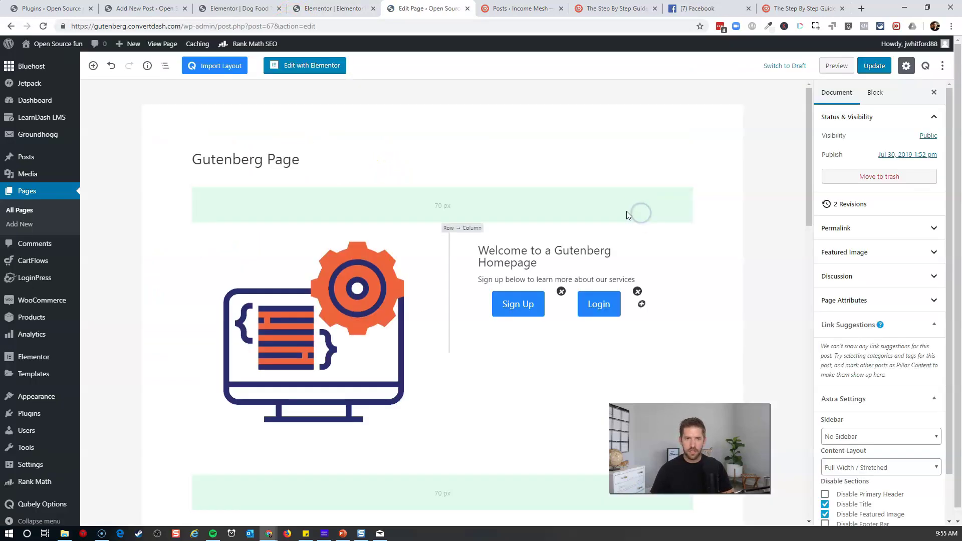
left_click(422, 264)
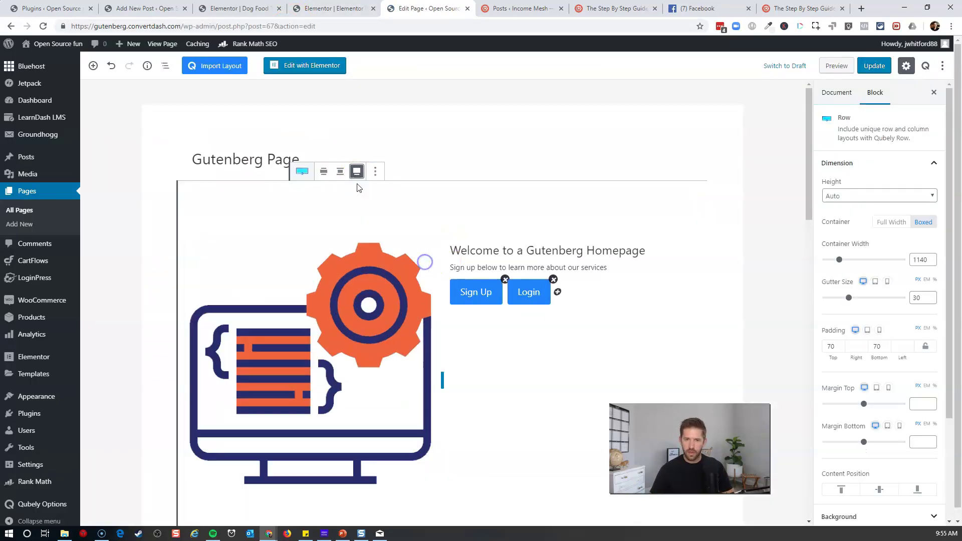
left_click(868, 67)
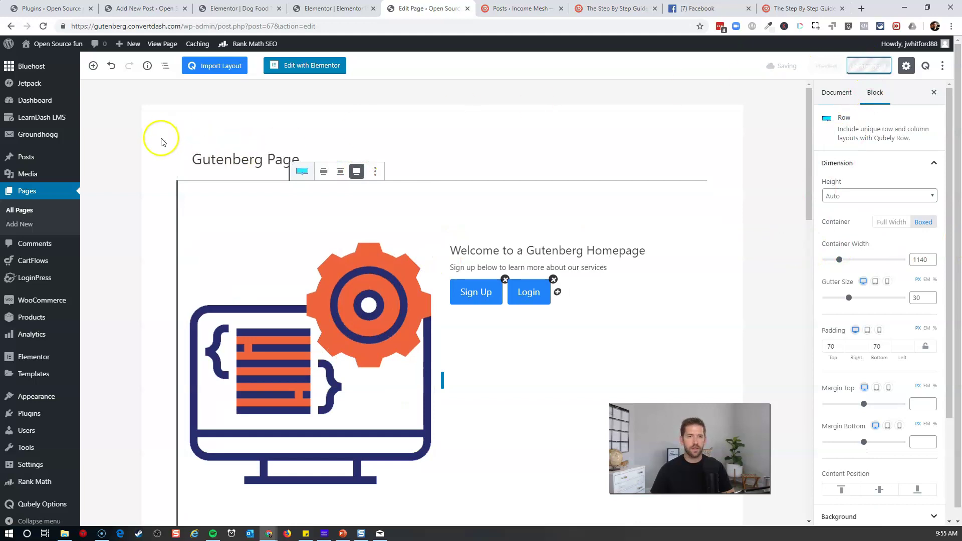
left_click(145, 95)
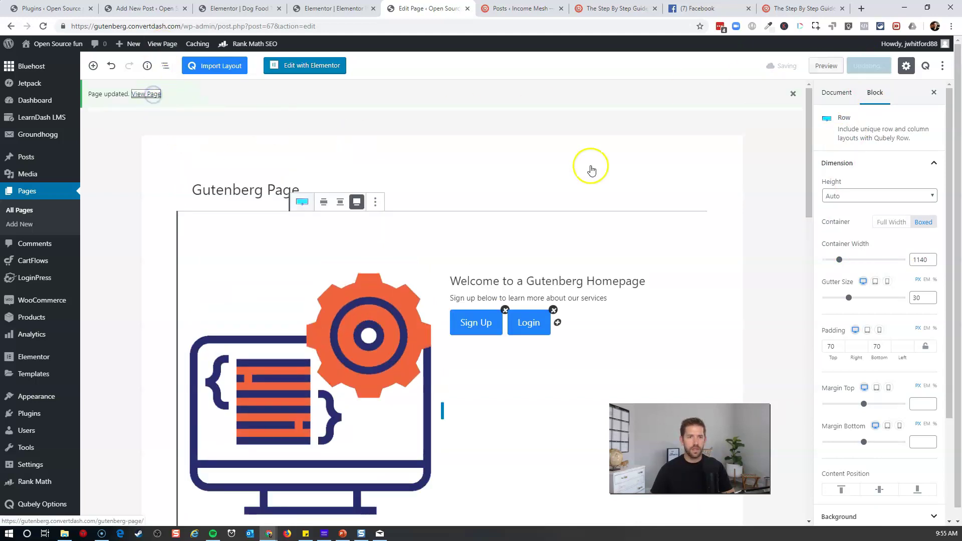